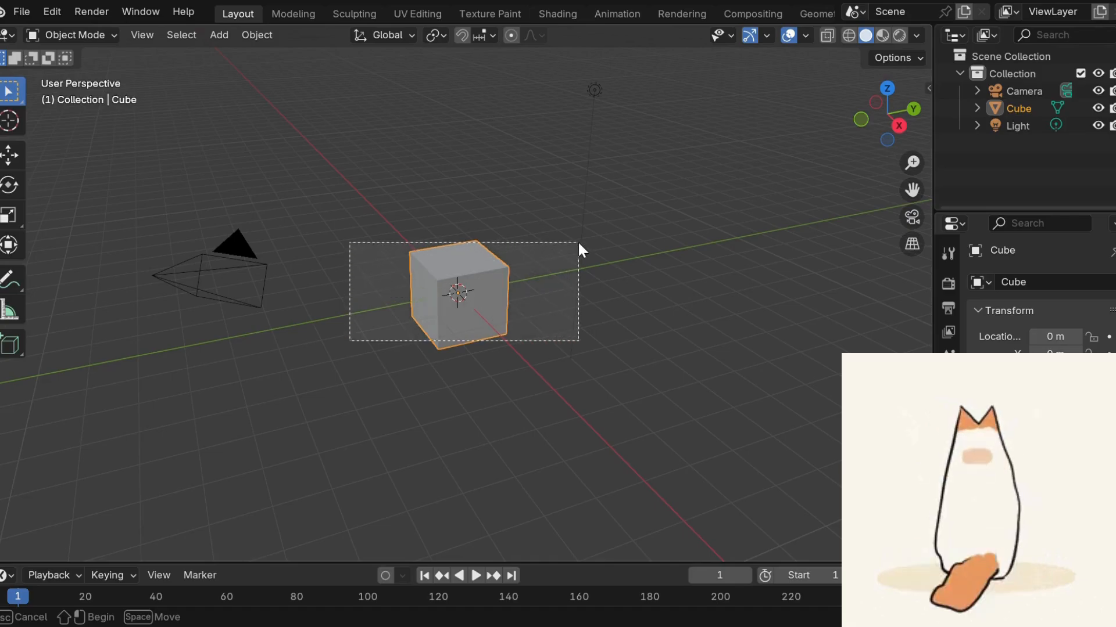
Select the light, cube and camera in turn, and change the camera's focal length with its frame handle in the viewport.
click(575, 265)
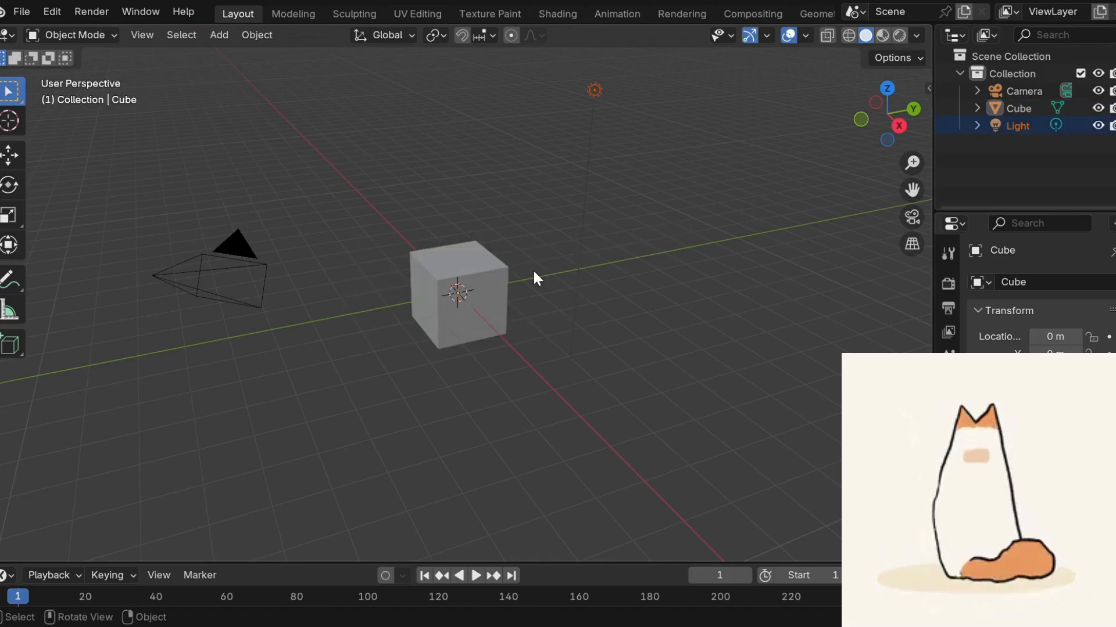
click(455, 285)
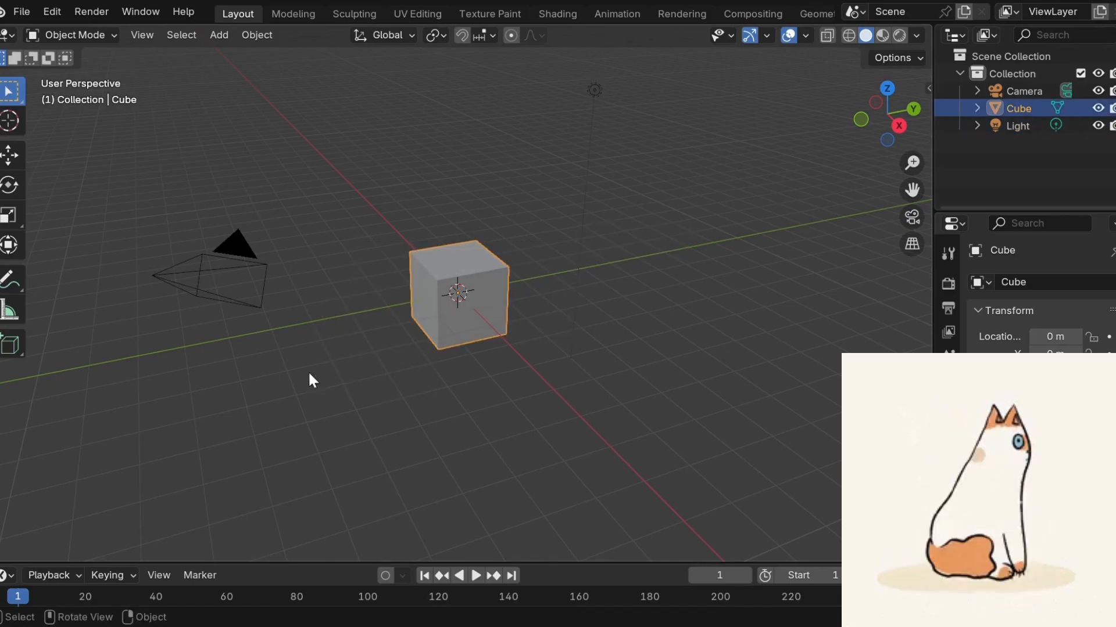
click(223, 295)
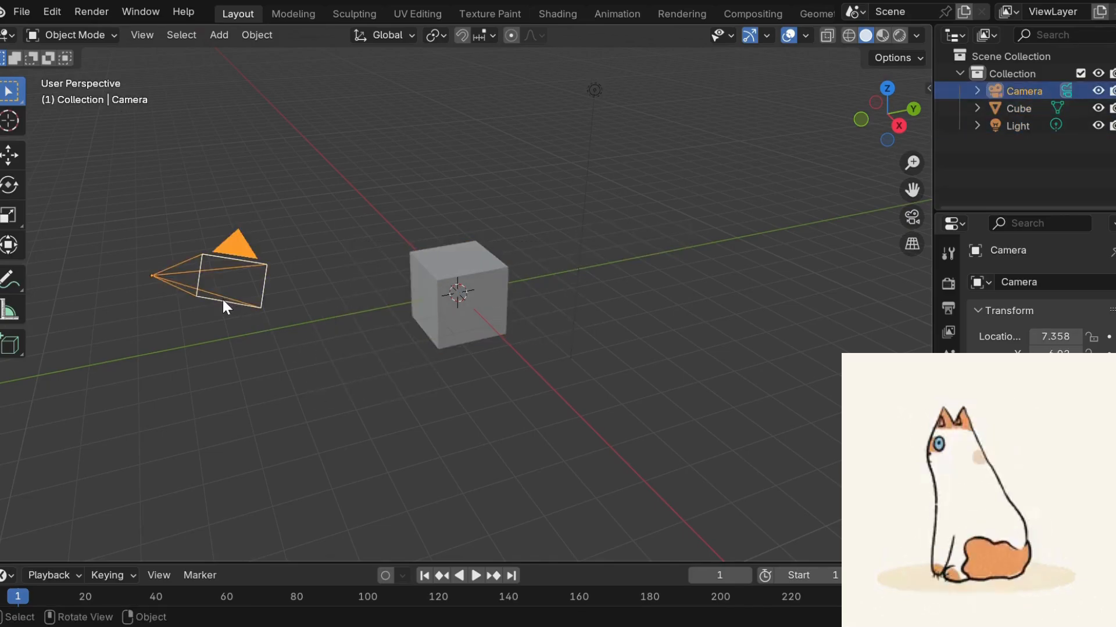
click(385, 393)
drag(285, 299, 313, 350)
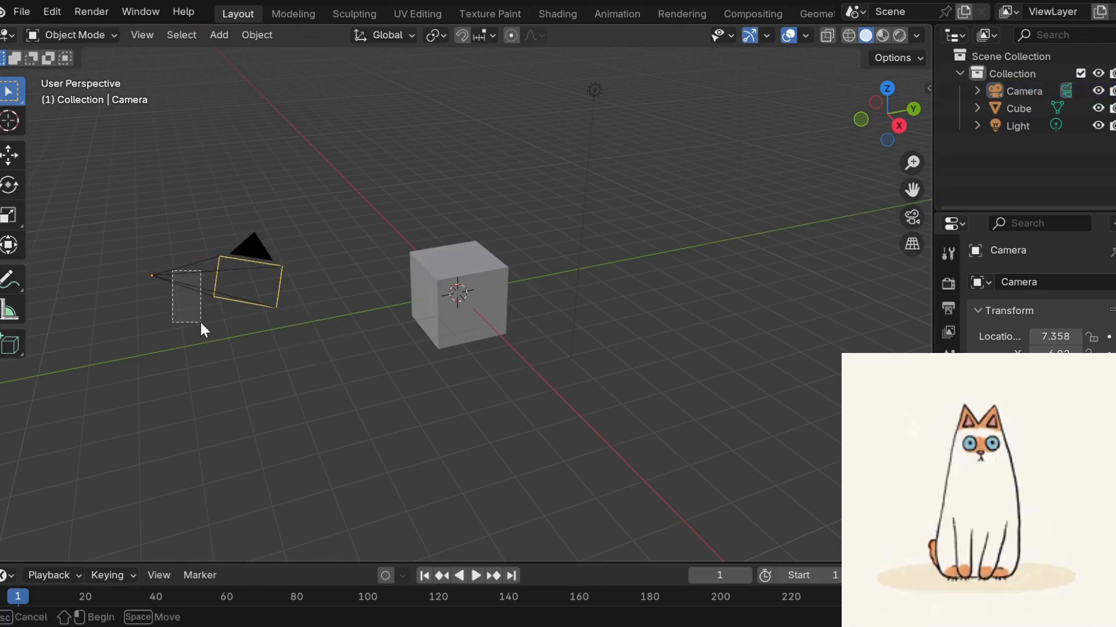
key(s)
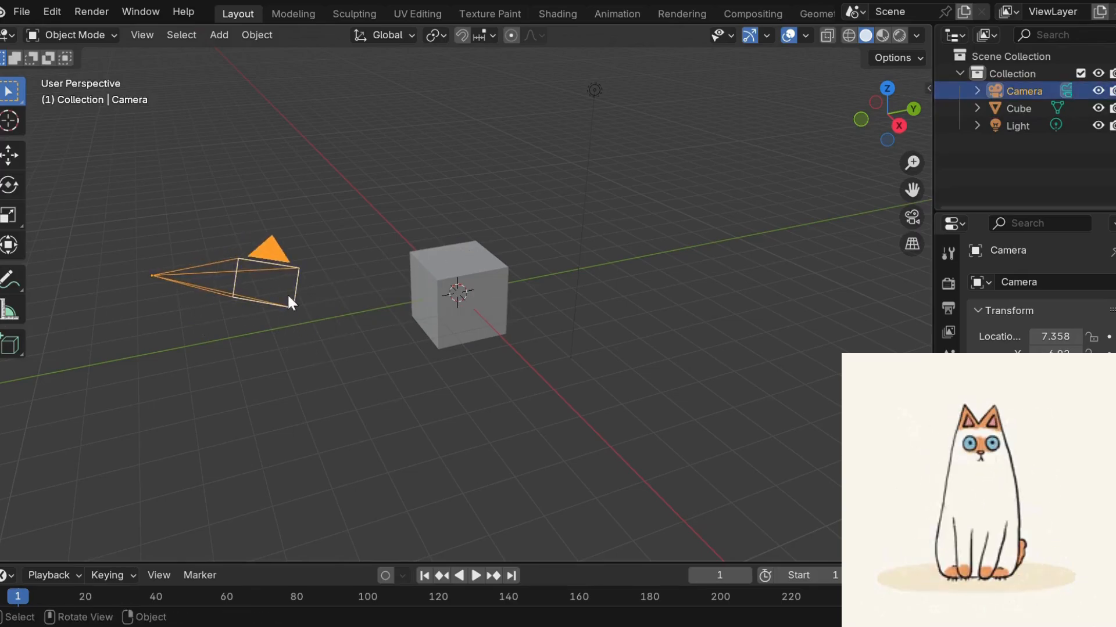
key(s)
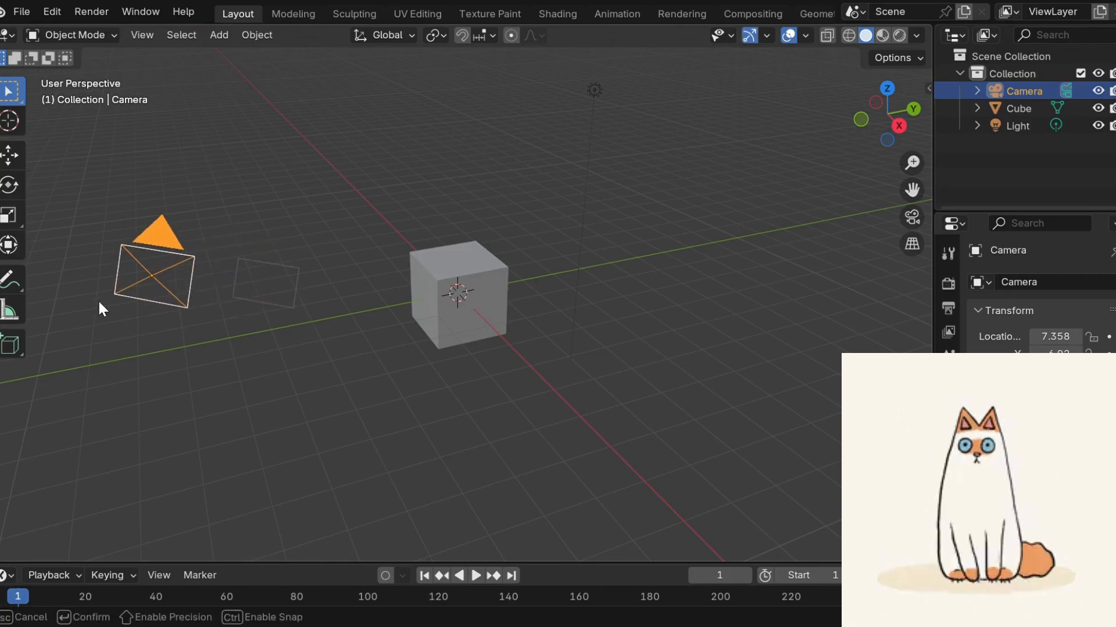
drag(610, 276, 842, 282)
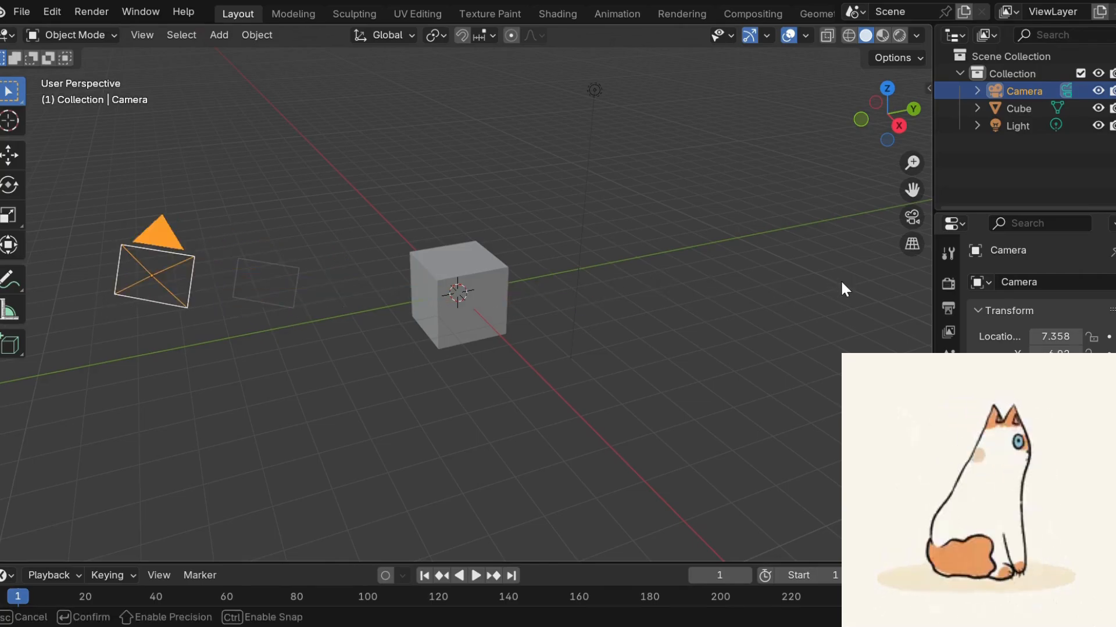
Enlarge the light's radius with its viewport handle and reselect the camera.
click(602, 88)
drag(604, 94, 593, 196)
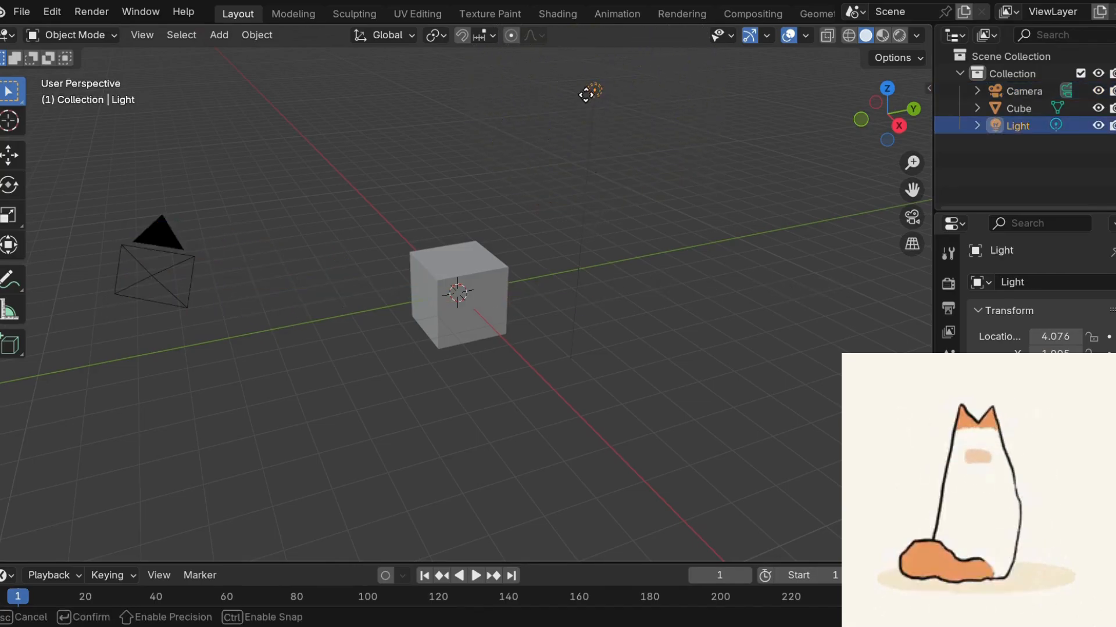
drag(593, 299, 593, 311)
click(175, 309)
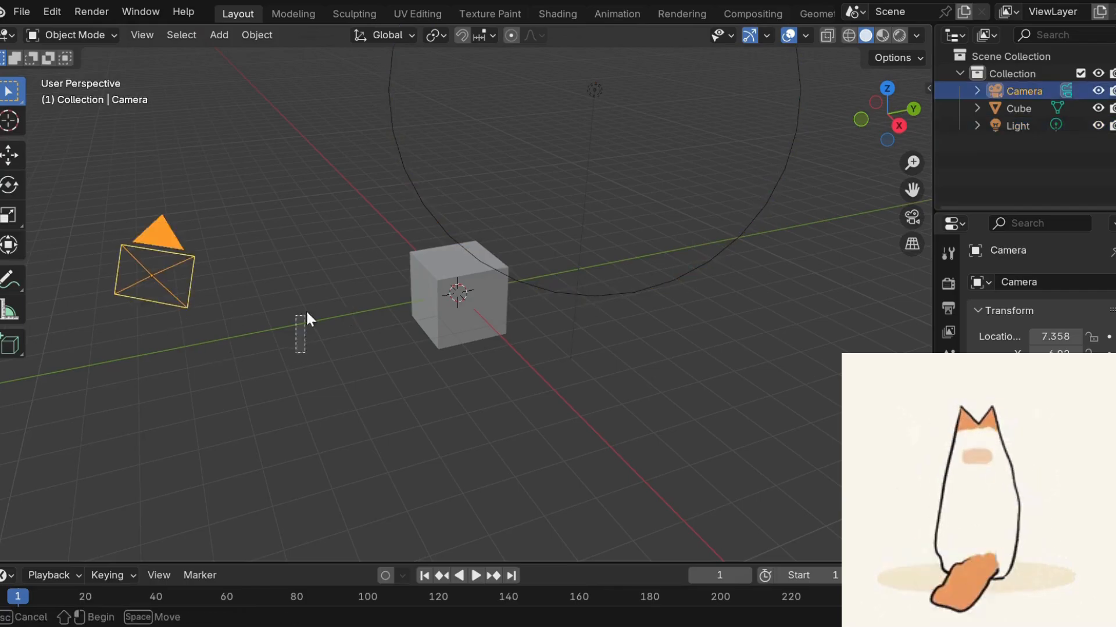
drag(306, 314, 304, 316)
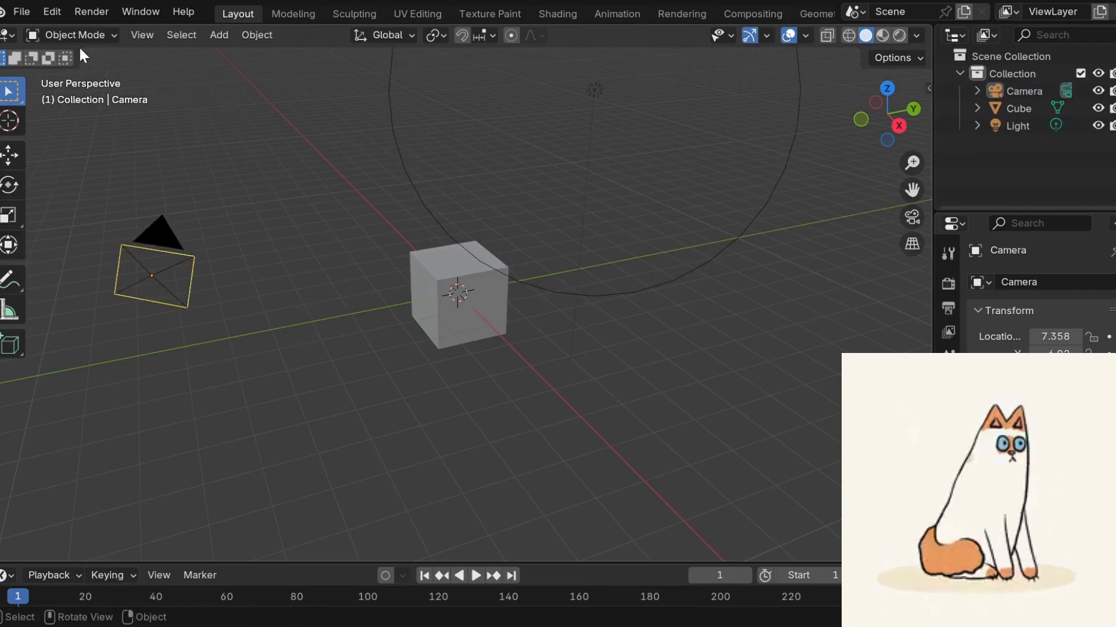
Scribble freehand annotation strokes from the camera across and around the cube.
click(14, 286)
drag(138, 267, 469, 261)
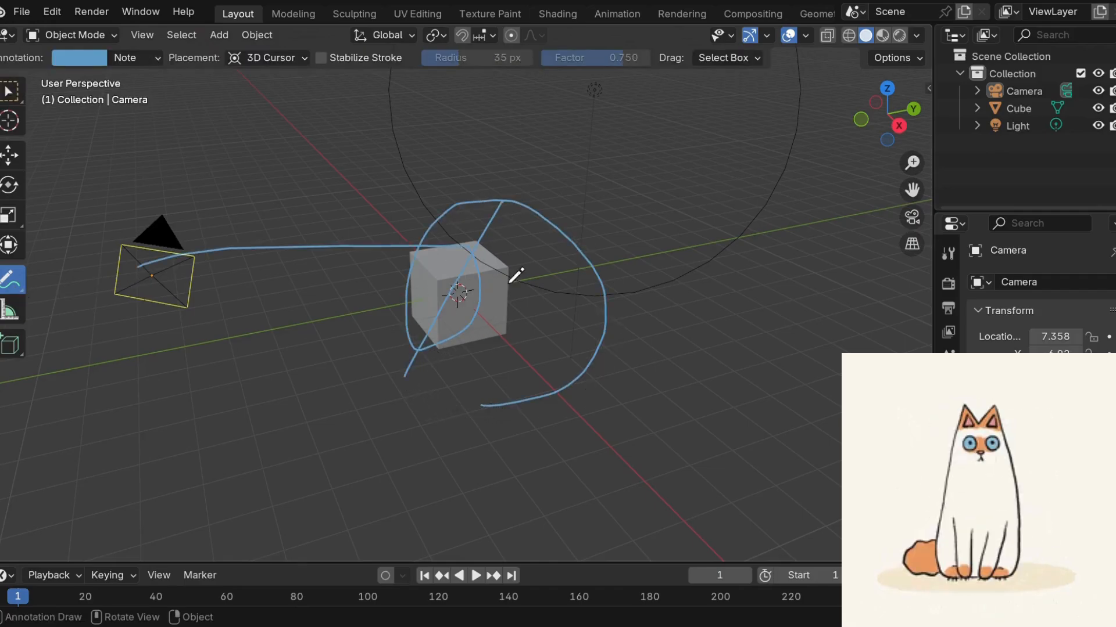
click(16, 314)
Add a large box over the default cube and a long bar projecting from its front face.
click(11, 344)
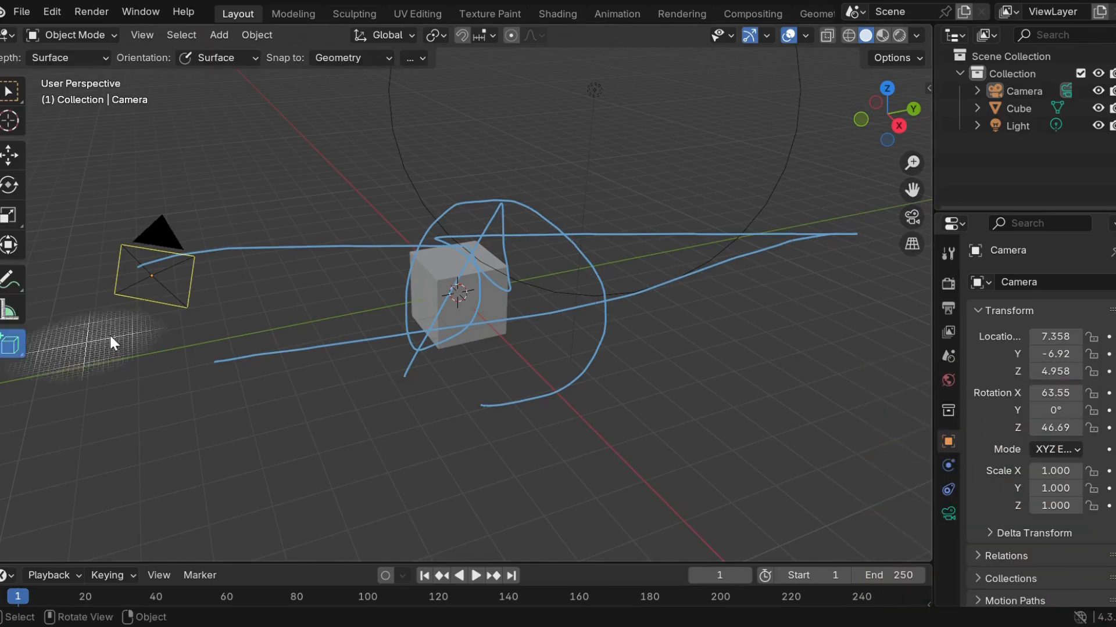
drag(247, 256, 647, 472)
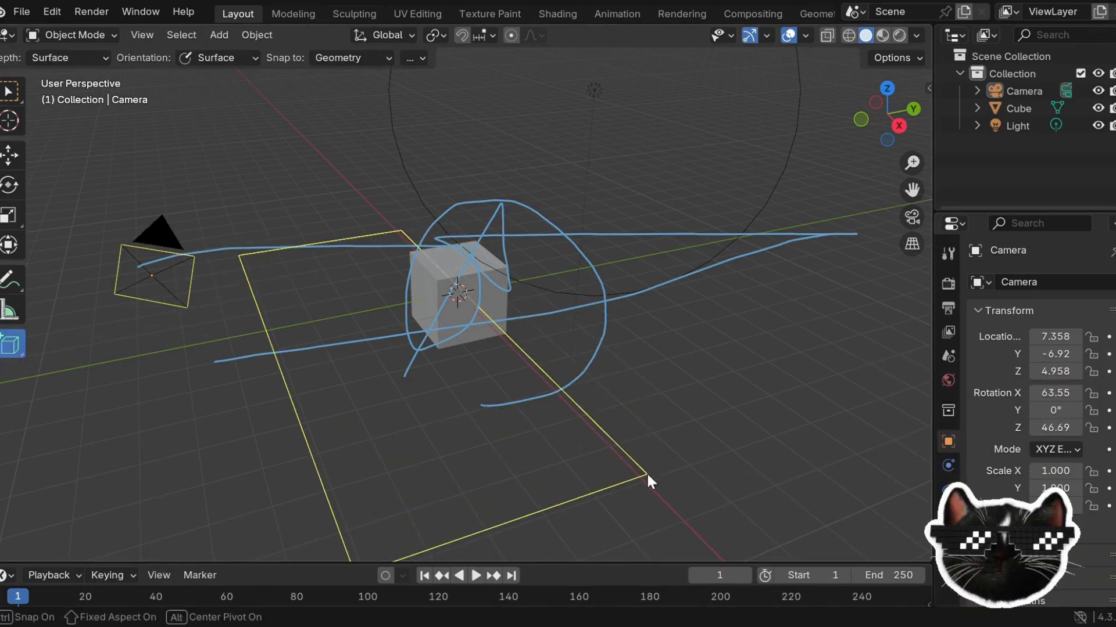
click(764, 233)
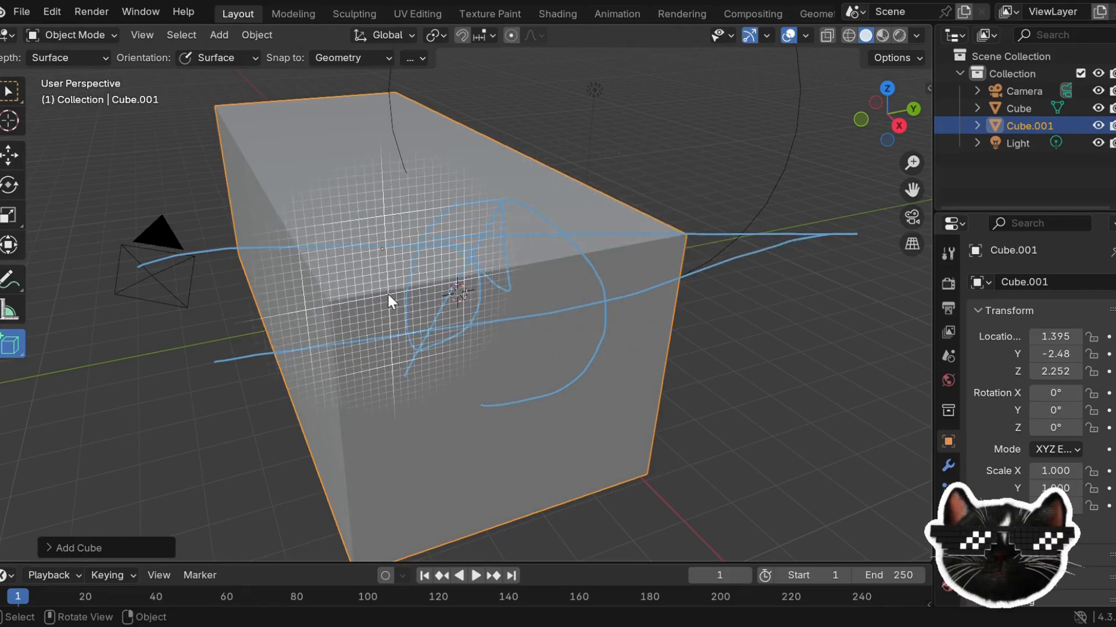
drag(387, 294, 433, 414)
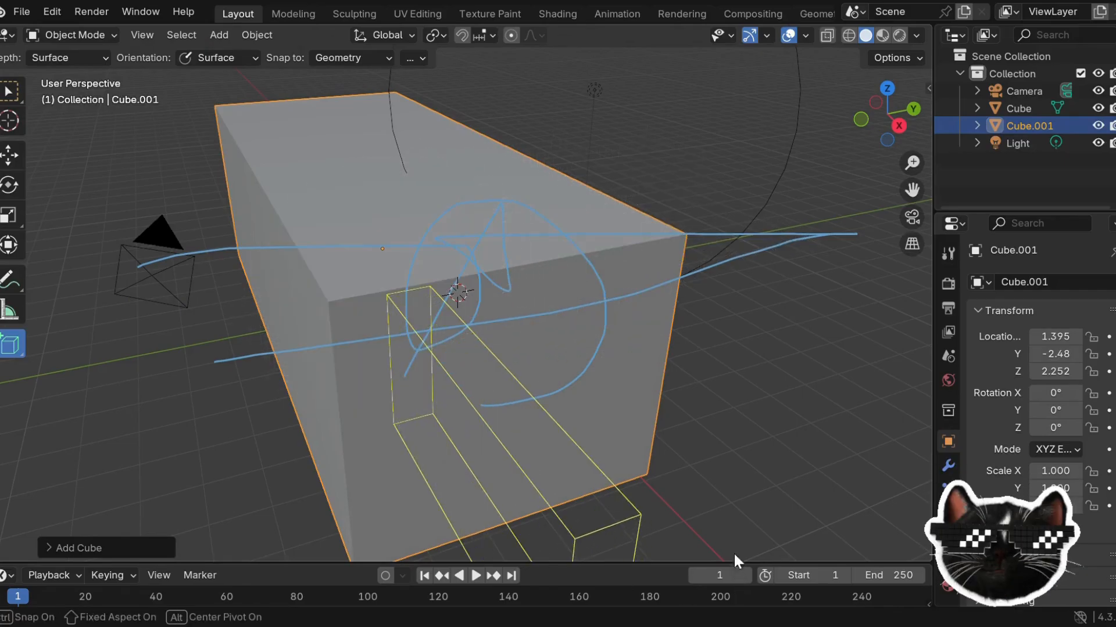
click(723, 525)
click(794, 221)
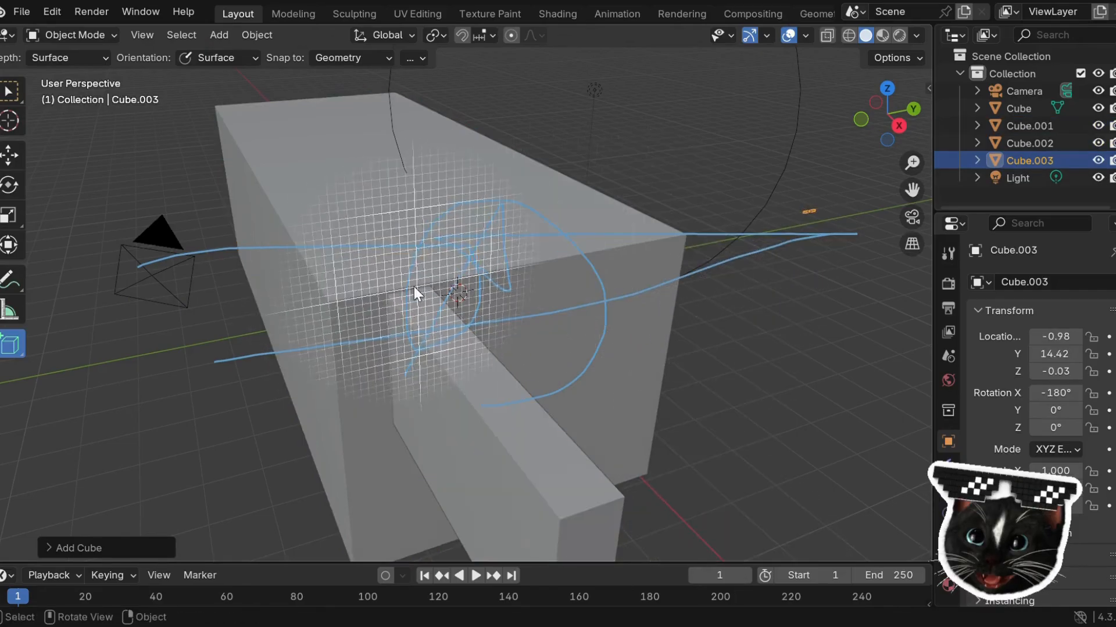
Add a thin ground-level strip, a wide block beside the large box, and a flat slab on the large box.
drag(246, 287, 795, 193)
click(793, 193)
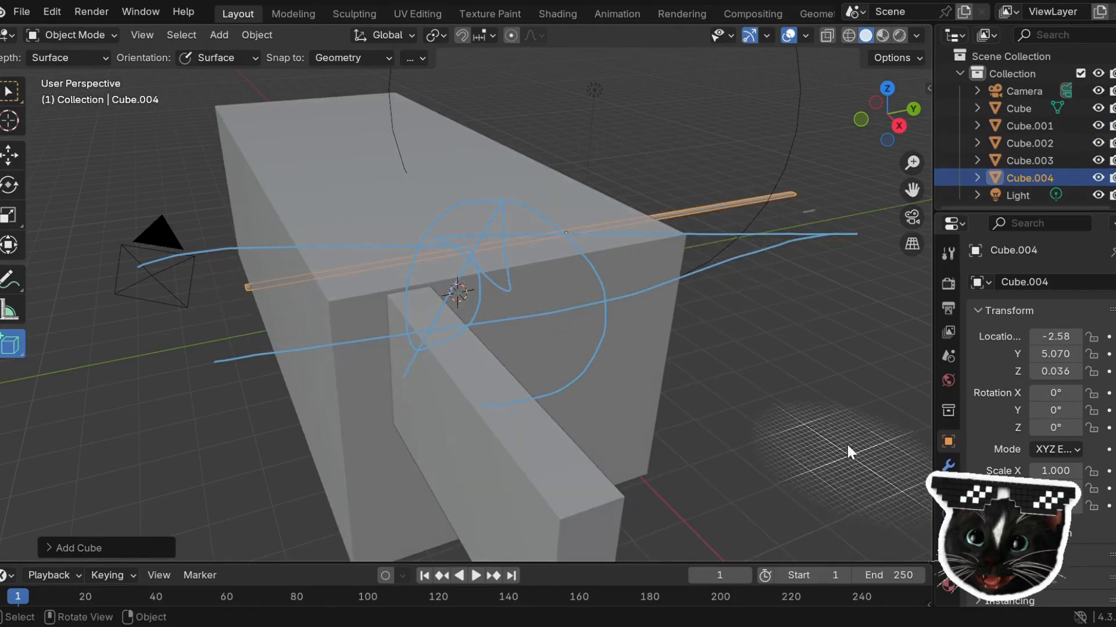
drag(851, 455, 779, 199)
click(762, 150)
drag(373, 193, 334, 347)
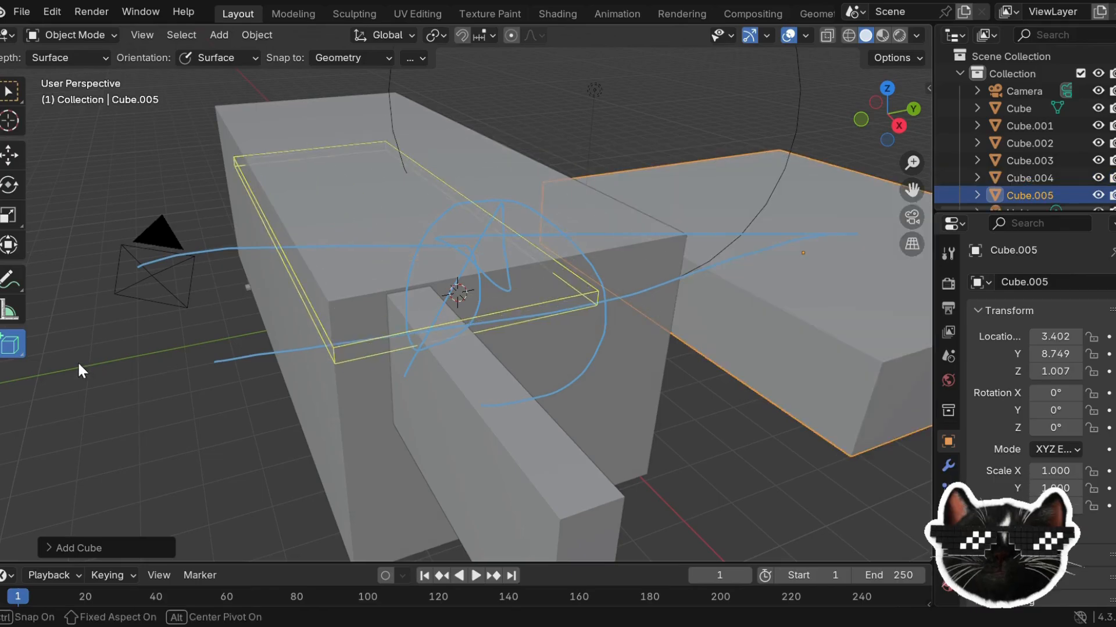
click(78, 361)
Add a long thin wall behind the large box and a narrow upright block beside the camera.
drag(737, 117, 33, 191)
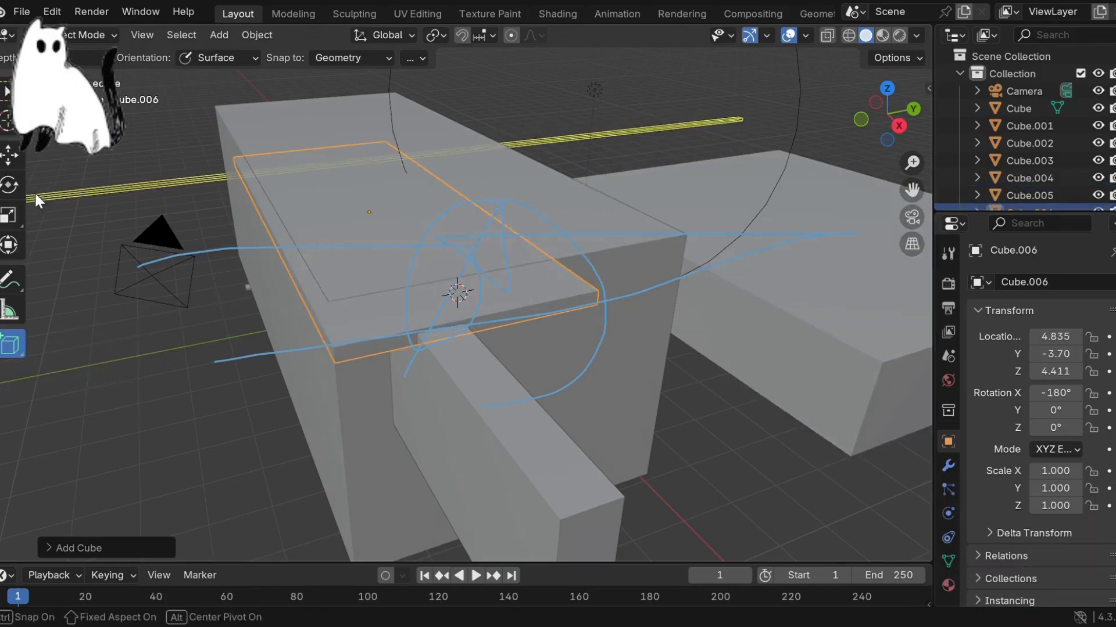
click(120, 137)
drag(114, 214, 130, 329)
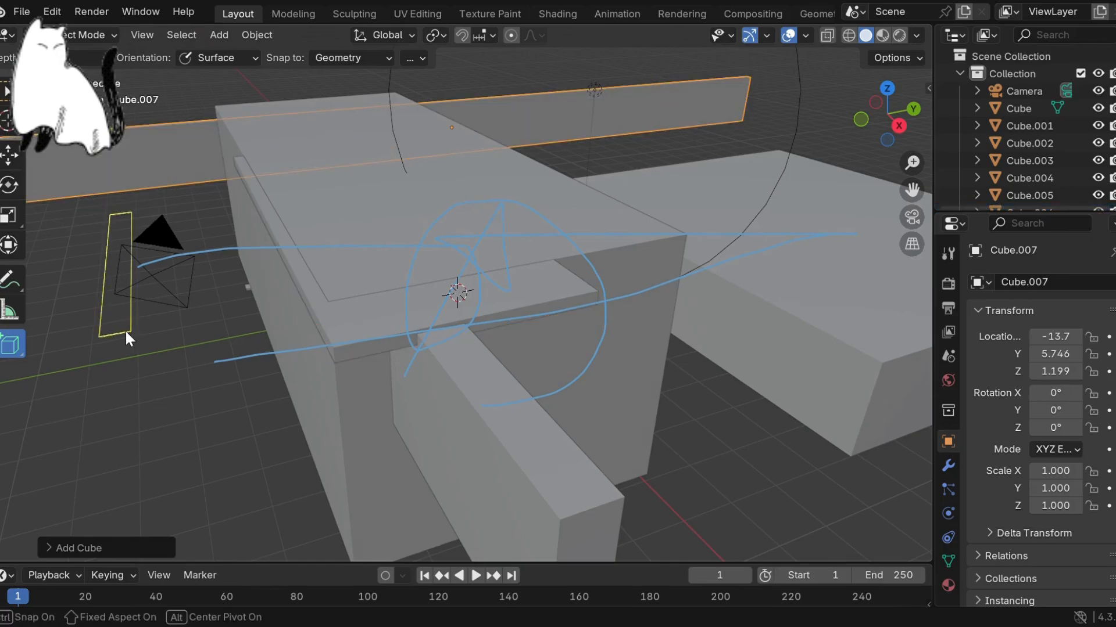
click(72, 421)
Stack further oversized boxes on top of the existing blocks with the Add Cube tool.
drag(468, 225, 547, 407)
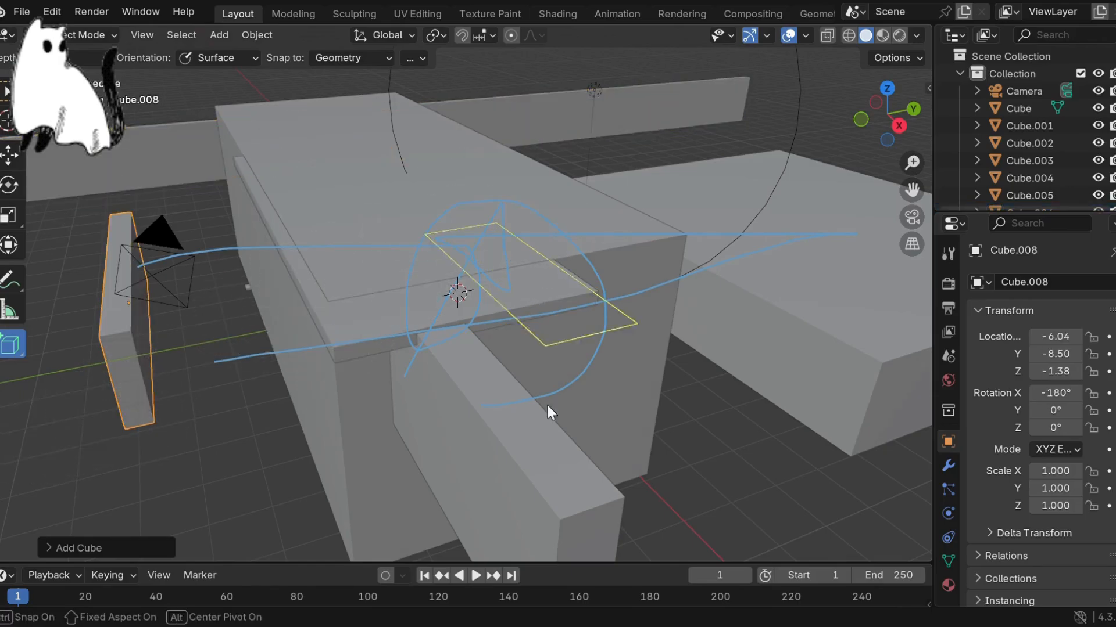
drag(541, 532, 540, 530)
click(547, 186)
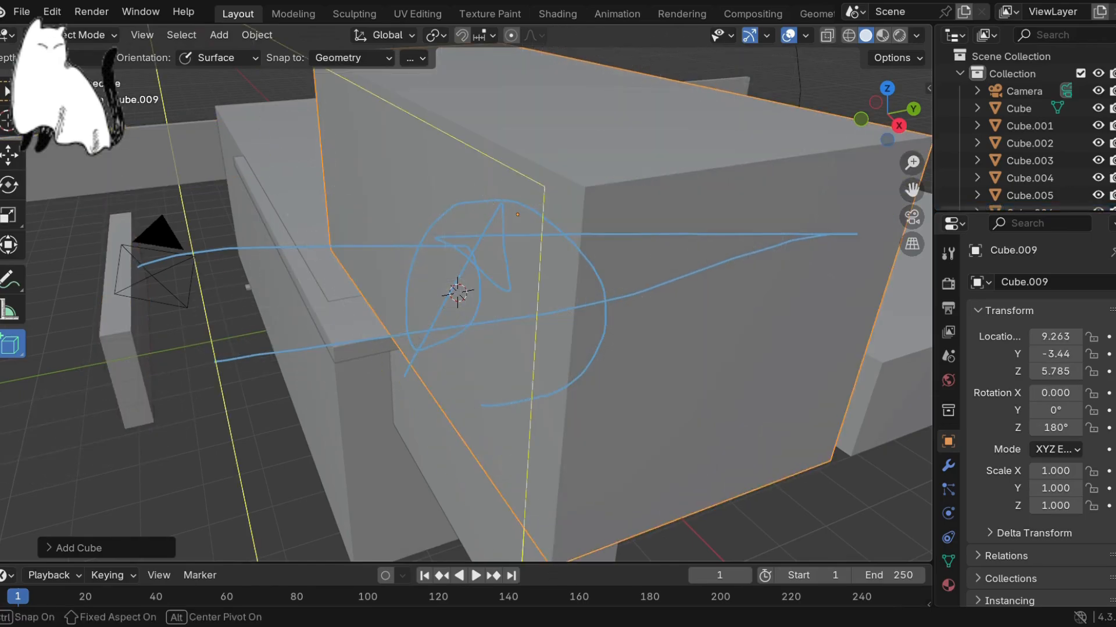
click(78, 231)
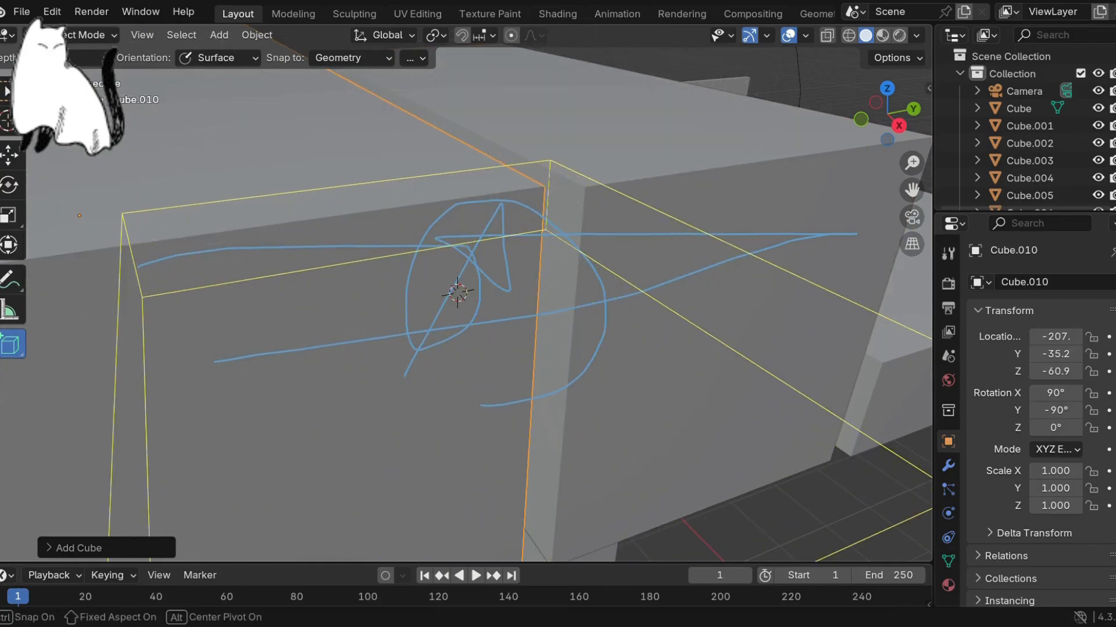
click(142, 297)
Scribble annotation loops over the boxes and view the scene from the side and through the camera.
click(5, 288)
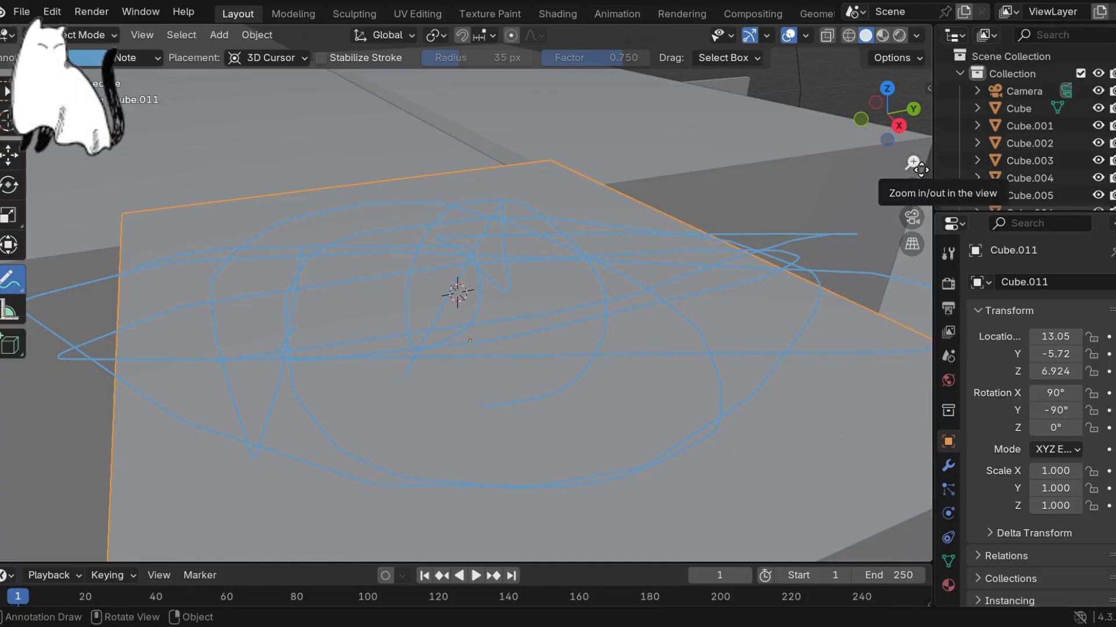
mouse_move(917, 166)
mouse_down()
mouse_move(917, 250)
mouse_move(926, 163)
mouse_move(819, 197)
mouse_move(686, 174)
mouse_move(442, 326)
mouse_move(36, 167)
mouse_up()
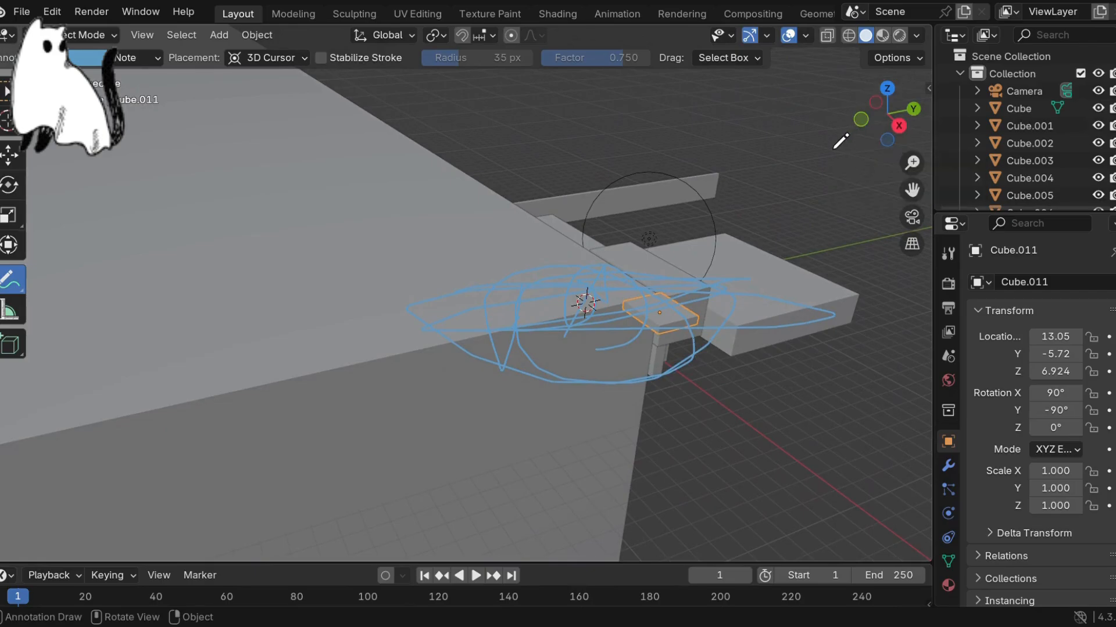
click(870, 110)
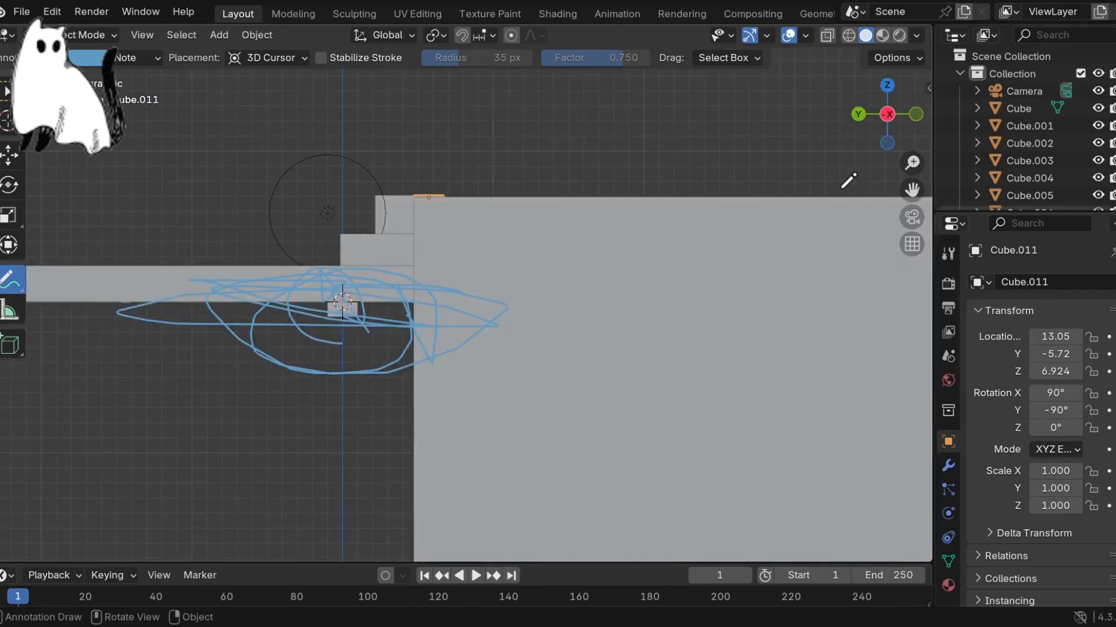
click(912, 218)
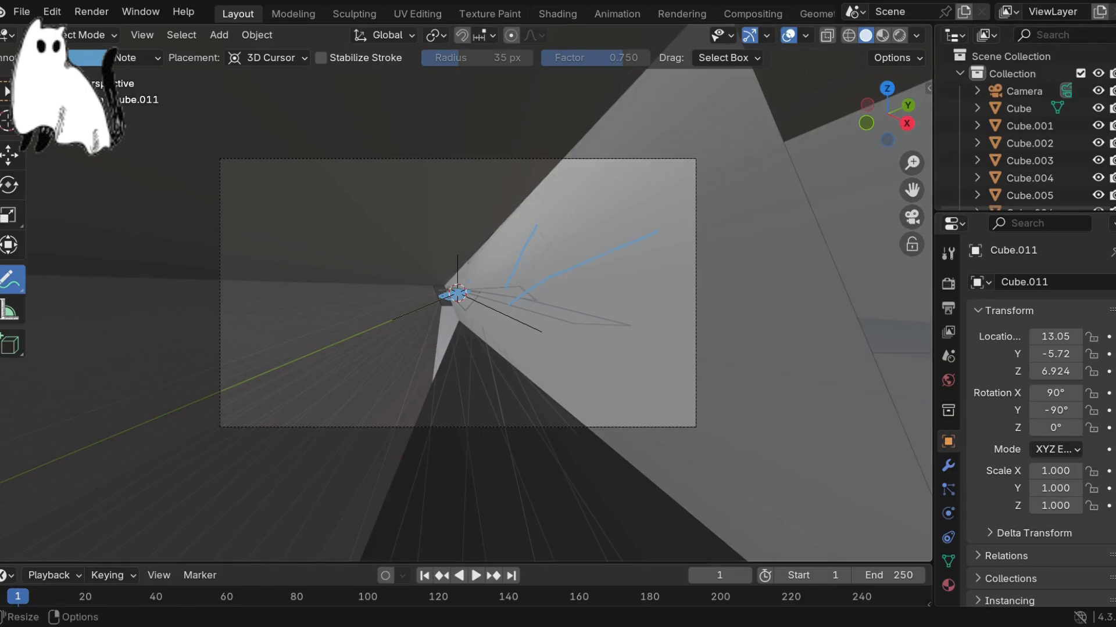
Switch to YouTube in the browser and look through the Blender 4.0 Beginner Donut Tutorial playlist.
key(ctrl+q)
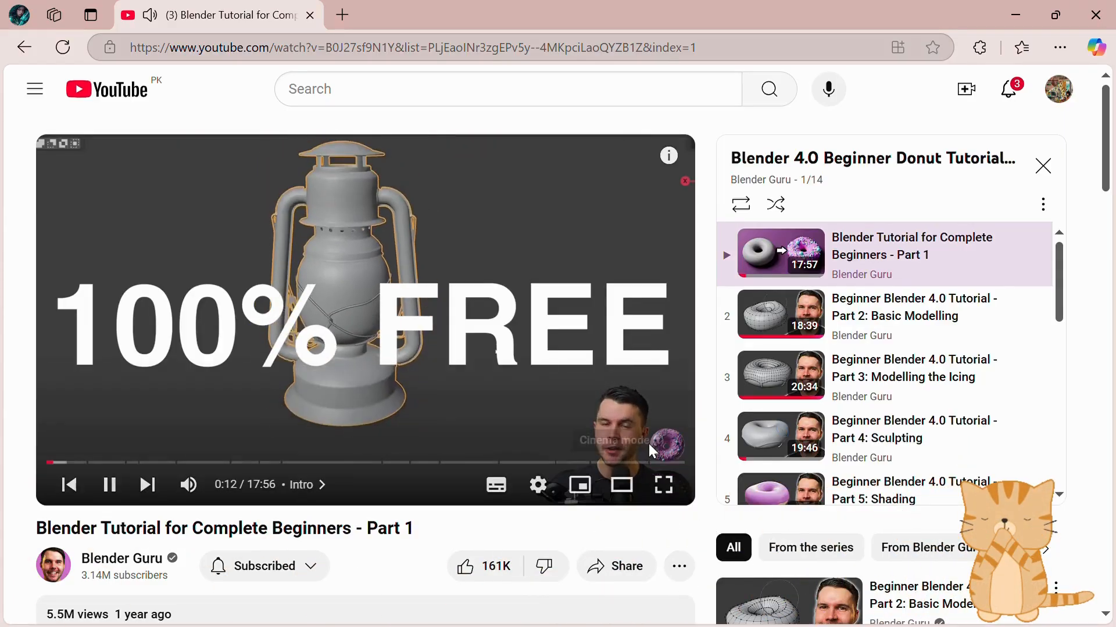
scroll(936, 334, down, 3)
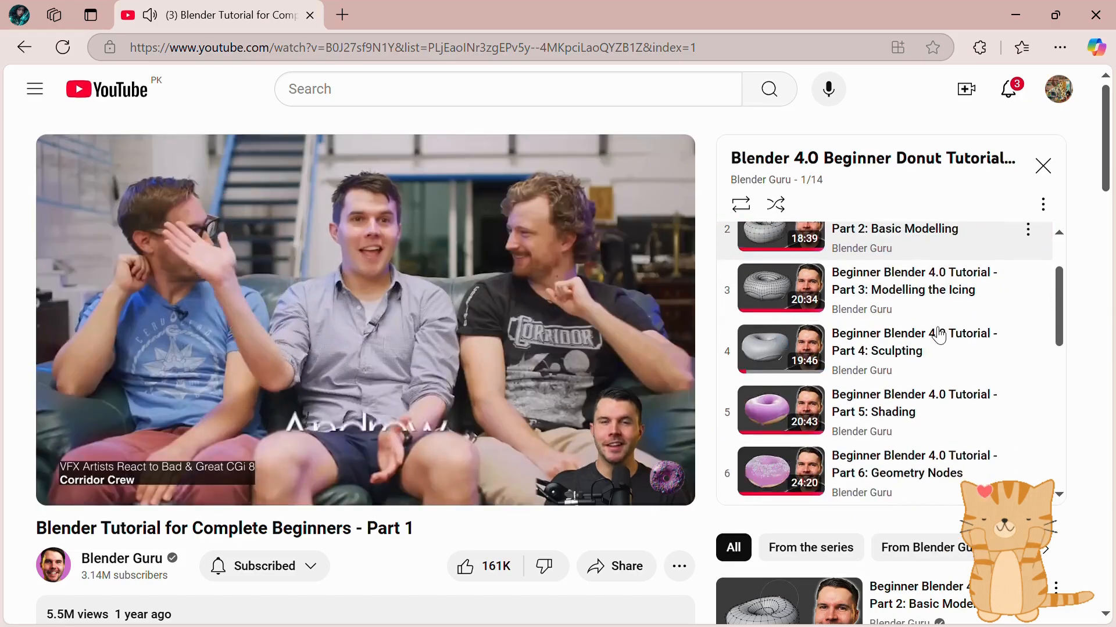
scroll(940, 337, down, 7)
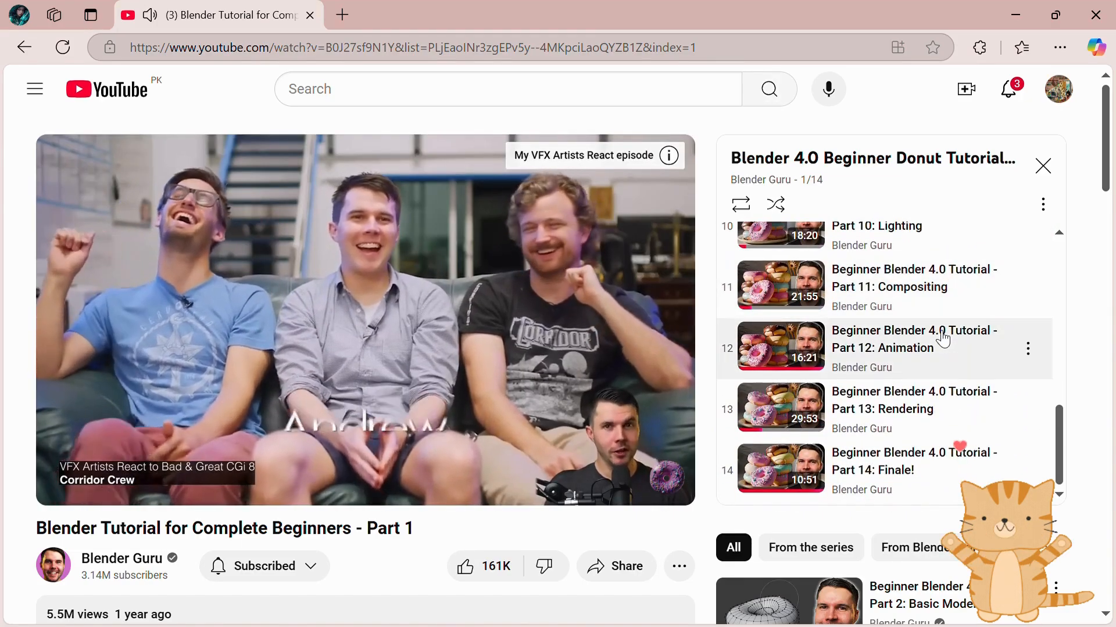
scroll(942, 338, up, 5)
scroll(942, 339, up, 5)
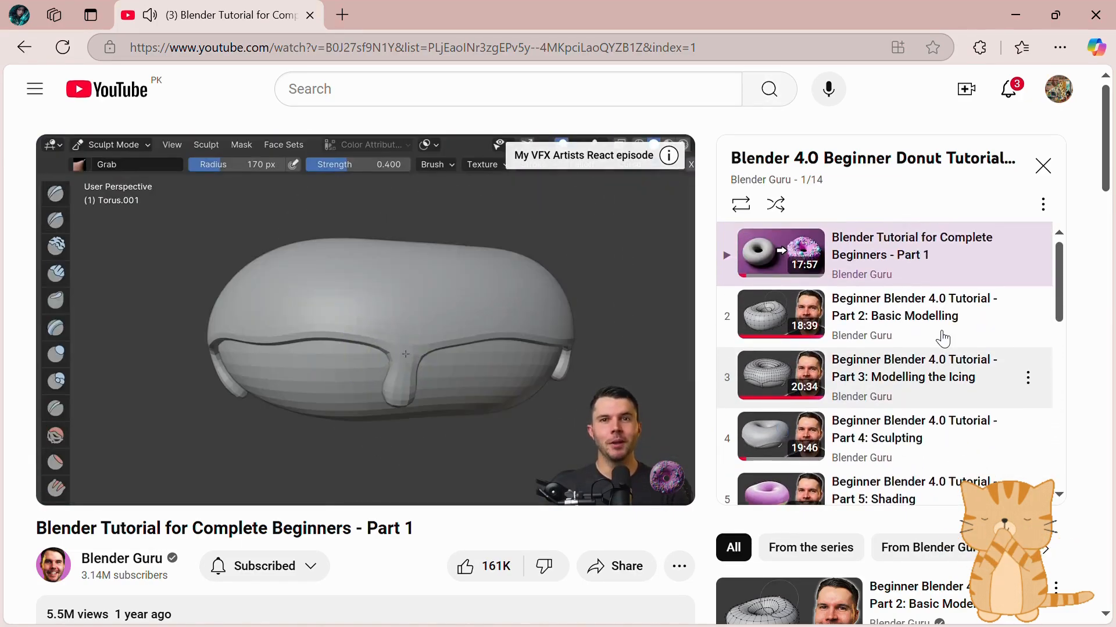
scroll(888, 344, down, 6)
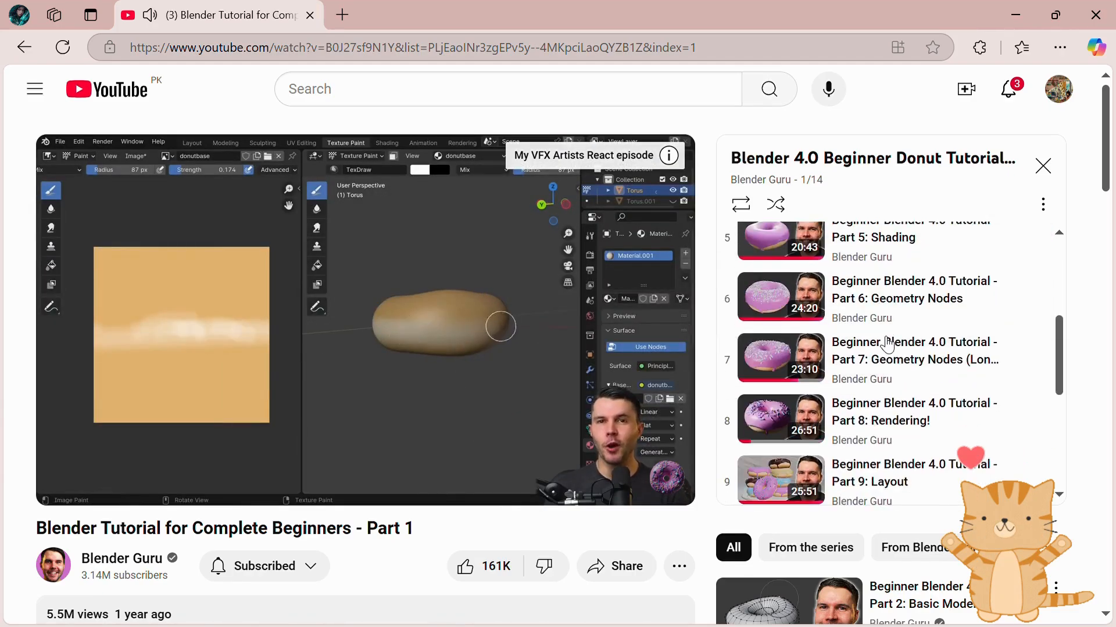
scroll(887, 344, up, 2)
scroll(887, 344, up, 4)
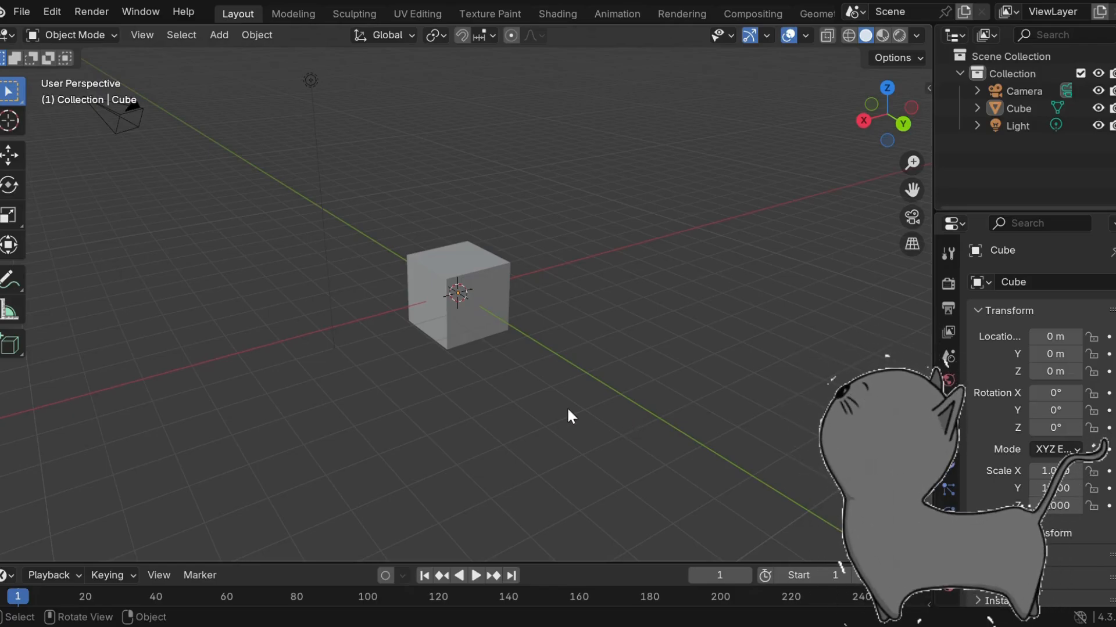
Delete the default cube from the scene.
click(491, 272)
right_click(491, 272)
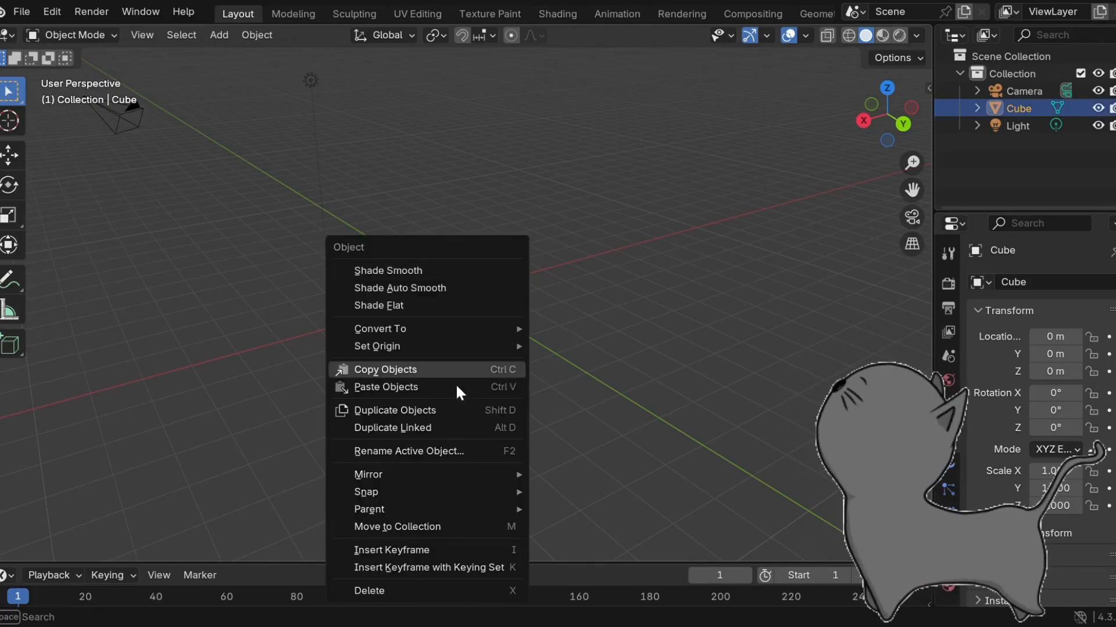
click(451, 590)
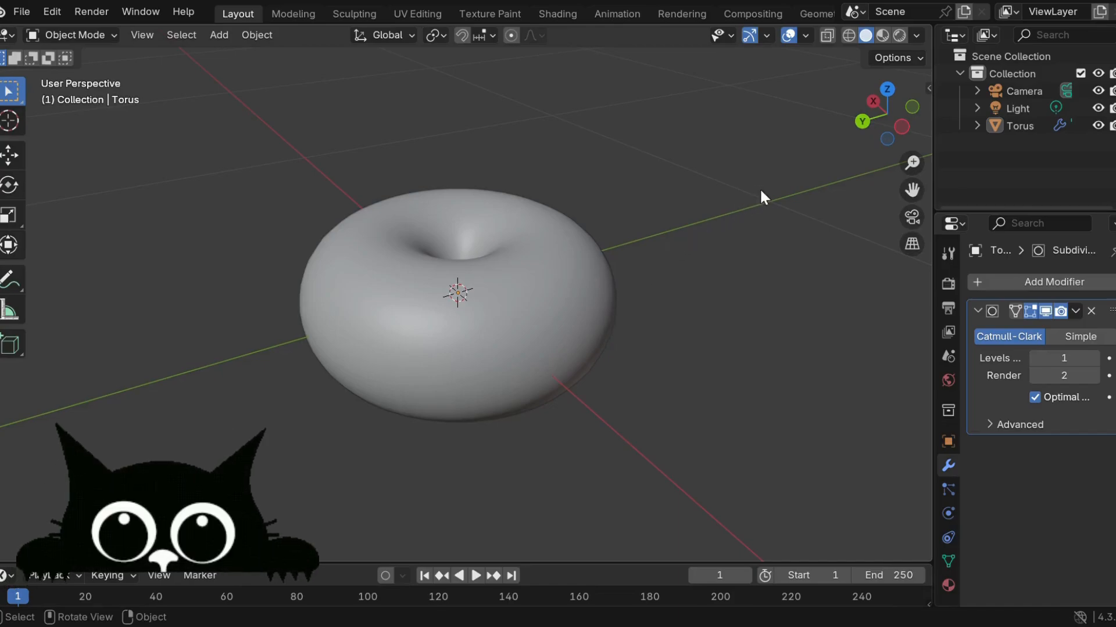
Pull vertices on the torus's lower outer edge by about 0.02 m in Y and -0.03 m in Z with smooth proportional editing at size 1 m.
middle_drag(761, 194, 453, 139)
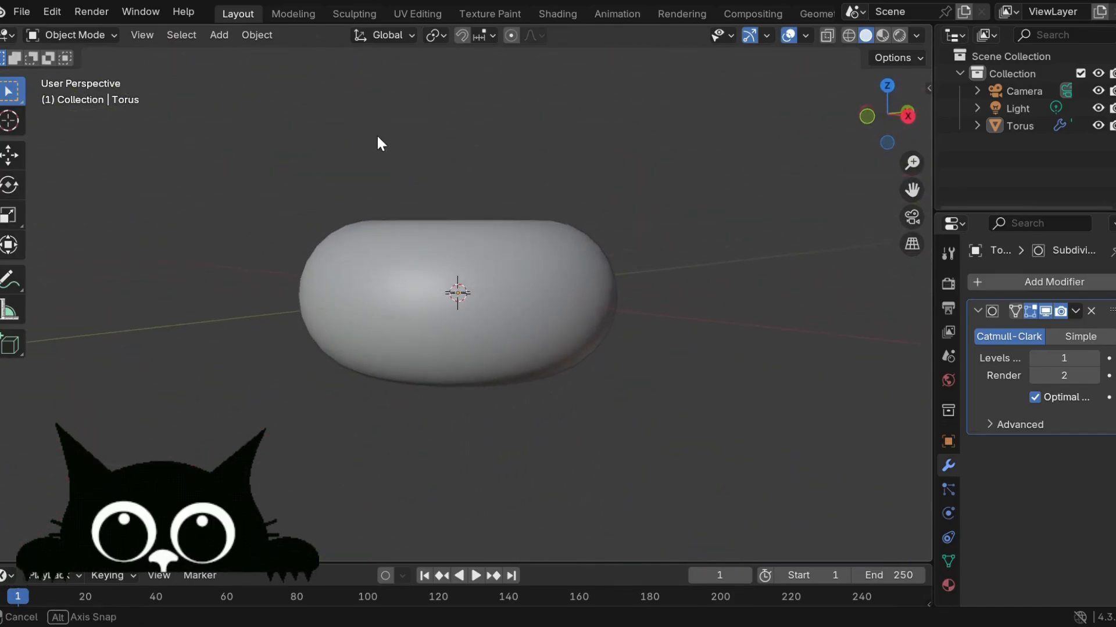
middle_drag(378, 142, 448, 194)
scroll(449, 194, up, 1)
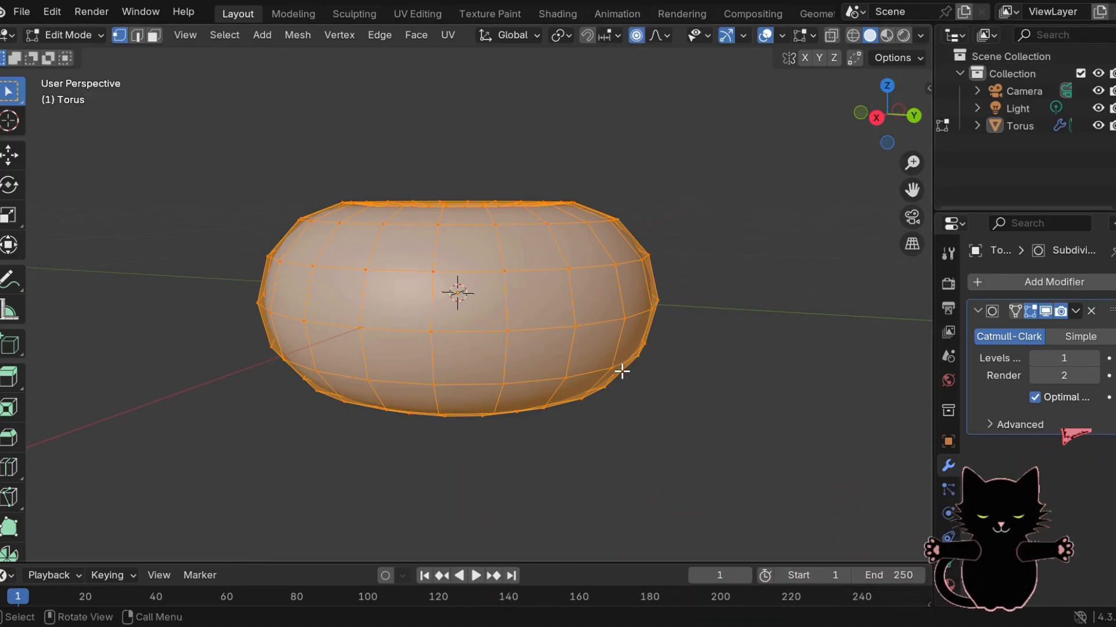
drag(592, 402, 603, 370)
mouse_move(613, 354)
middle_down()
mouse_move(608, 373)
mouse_move(613, 345)
middle_up()
key(g)
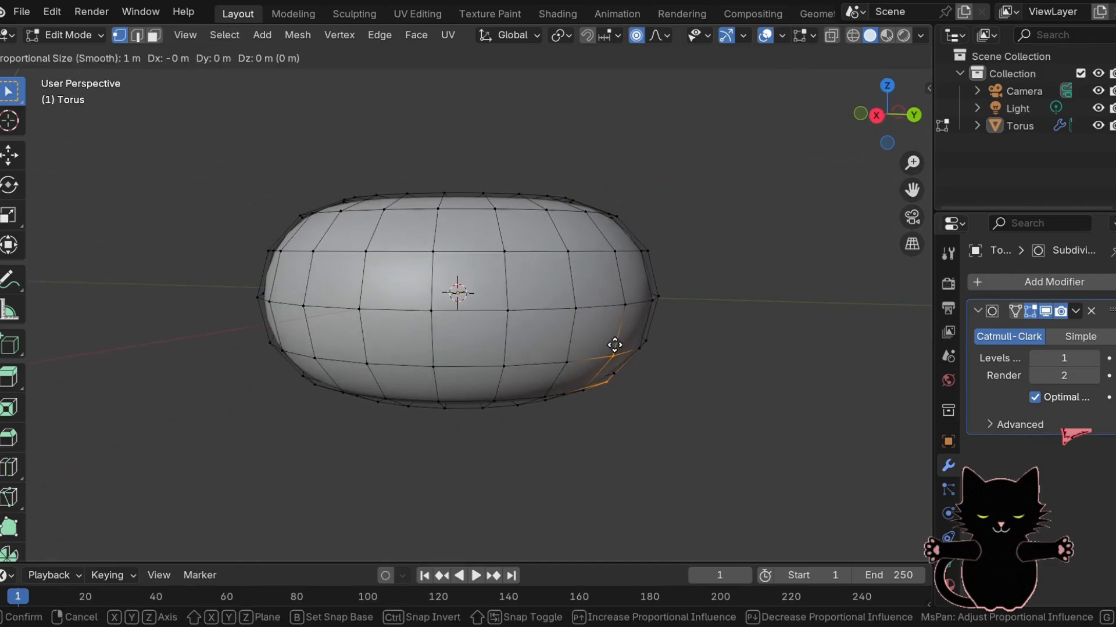
click(612, 332)
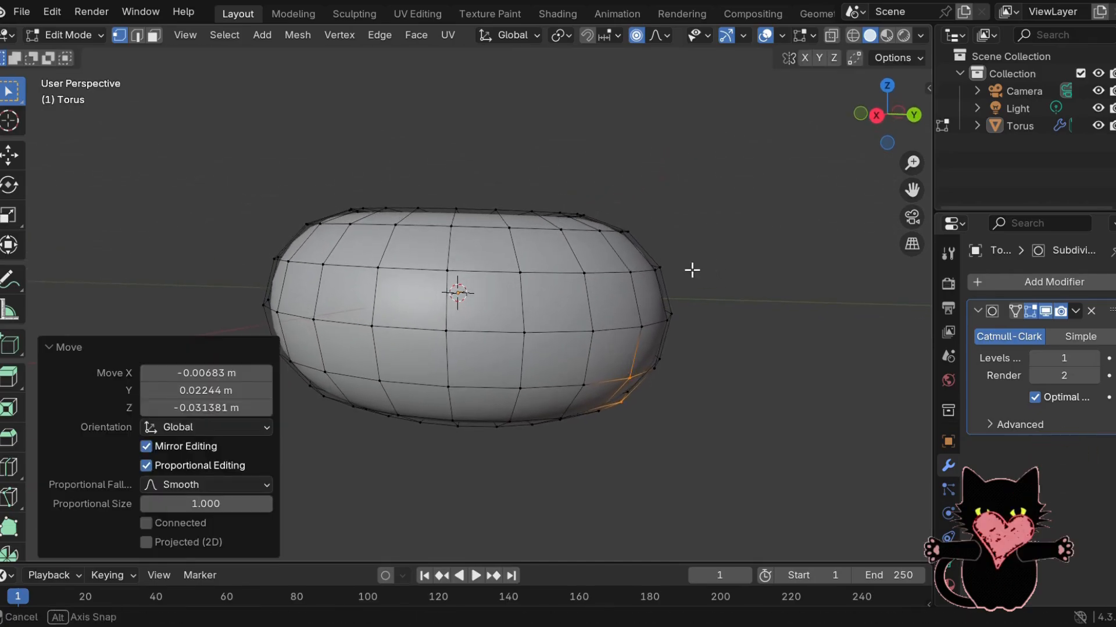
Nudge two vertices on the torus's outer side by about 0.013 m and 0.016 m, using smooth proportional editing at size 0.424.
middle_drag(692, 270, 810, 324)
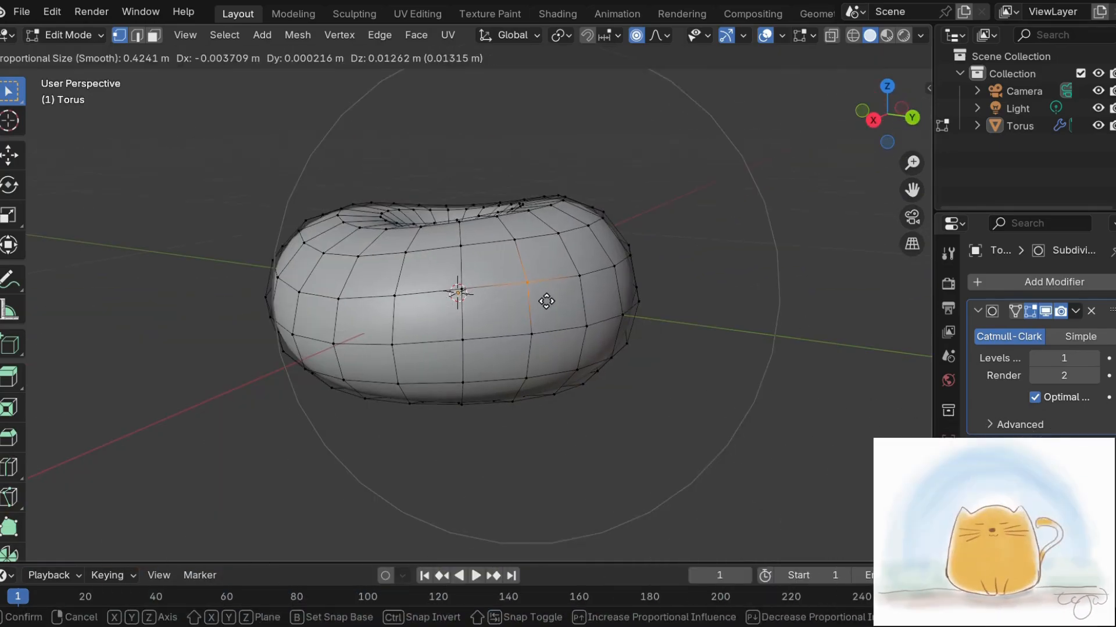
click(546, 303)
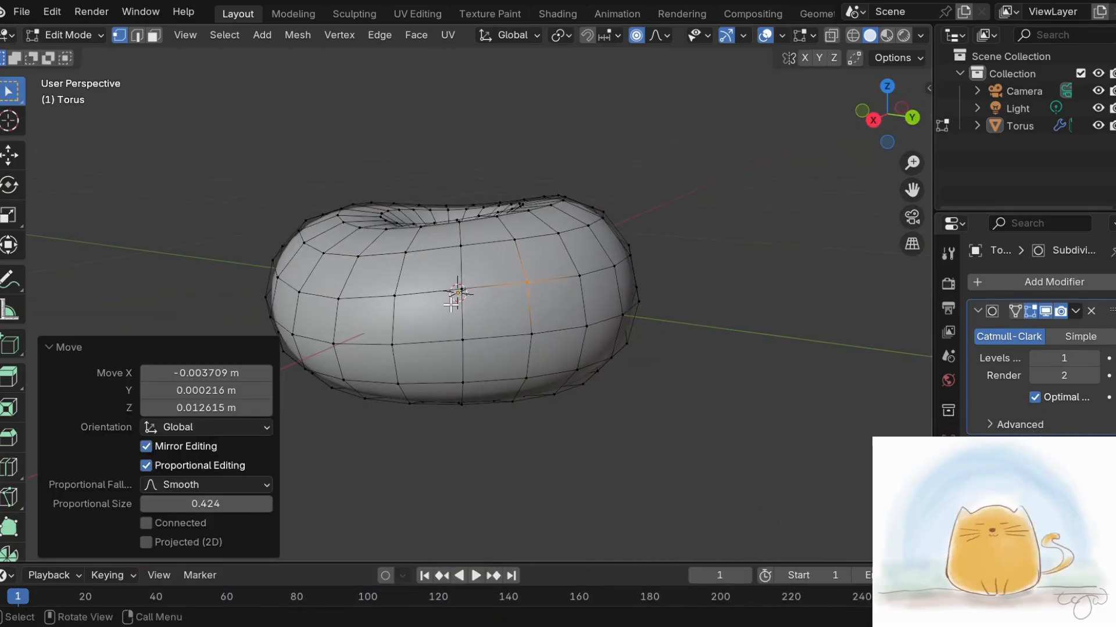
middle_drag(451, 304, 596, 330)
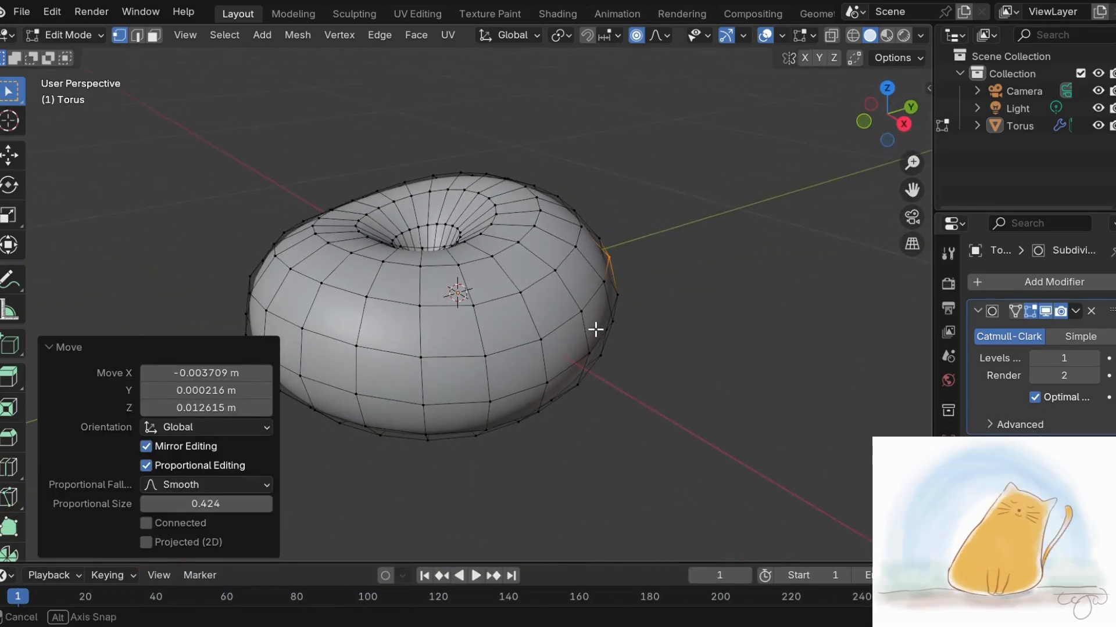
click(541, 339)
key(g)
click(532, 340)
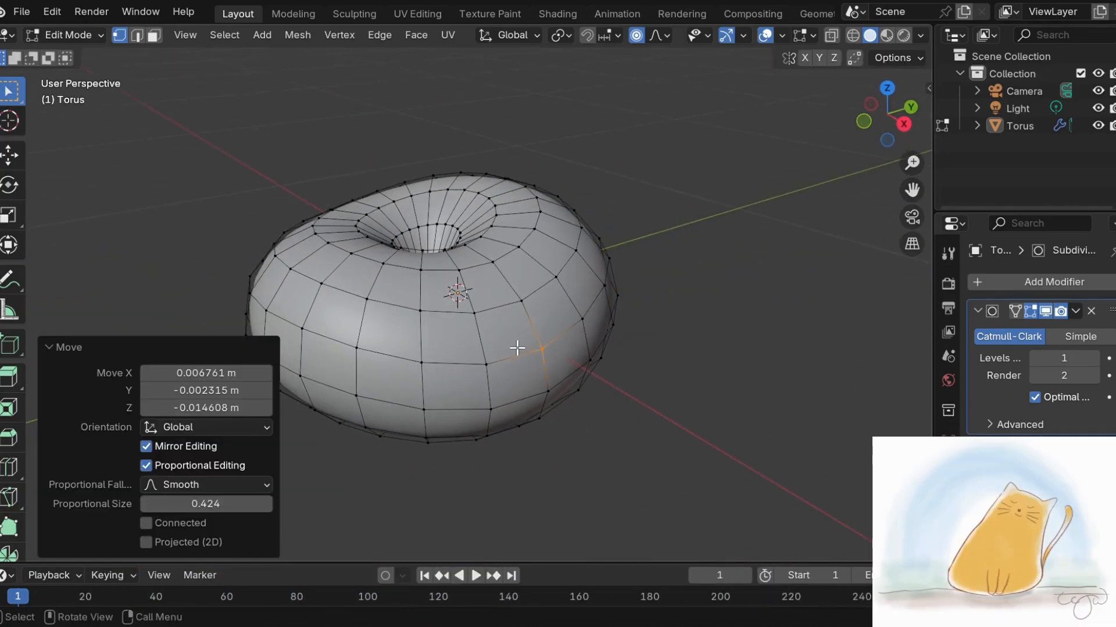
Push a vertex near the hole's upper rim downward and outward with a proportional size of about 0.32 m, and return to Object Mode.
middle_drag(515, 347, 346, 312)
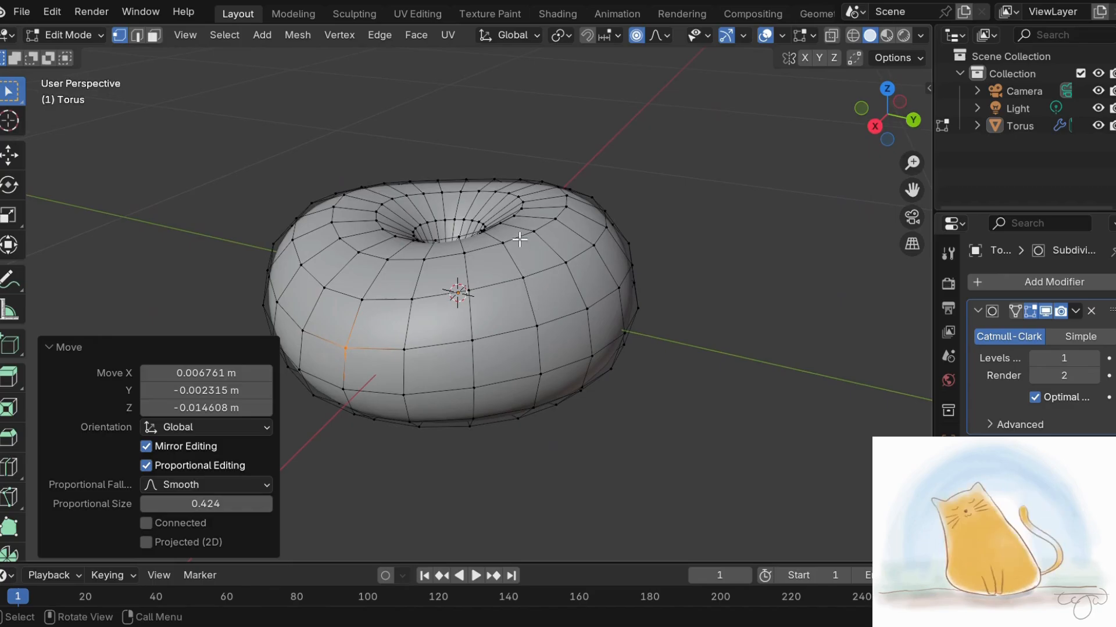
click(503, 254)
key(g)
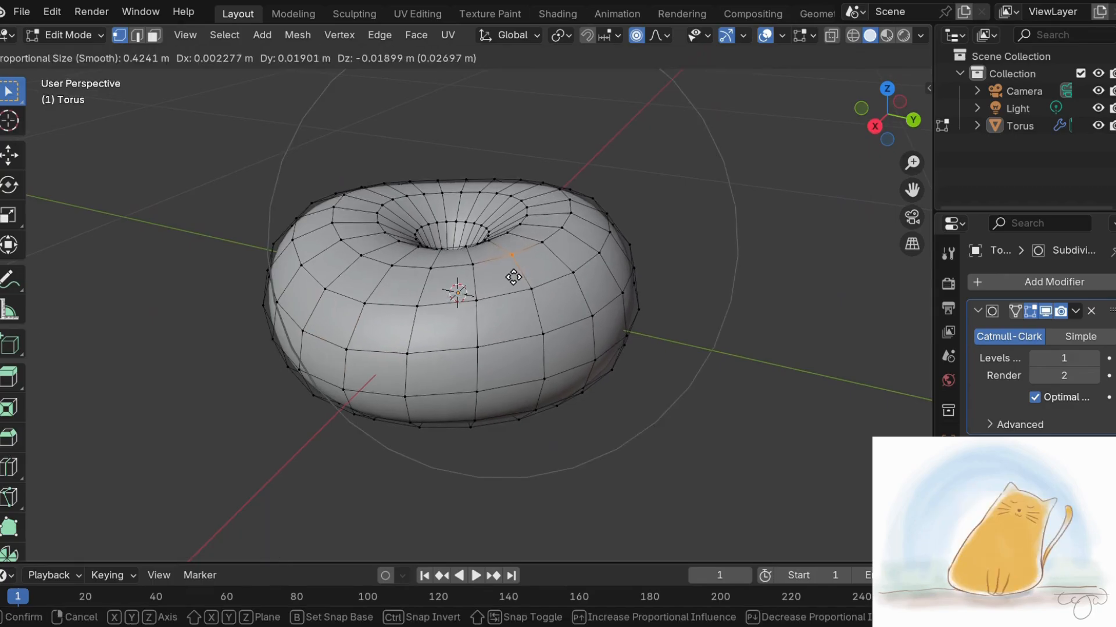
scroll(513, 278, up, 3)
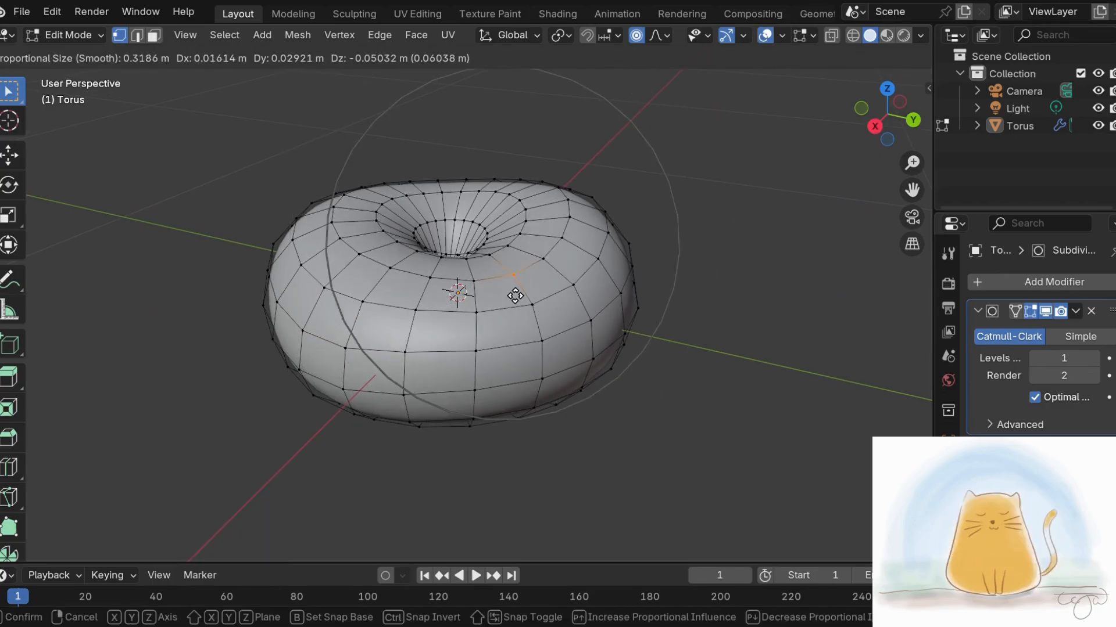
click(515, 288)
middle_drag(505, 292, 719, 259)
key(Tab)
middle_drag(704, 318, 417, 375)
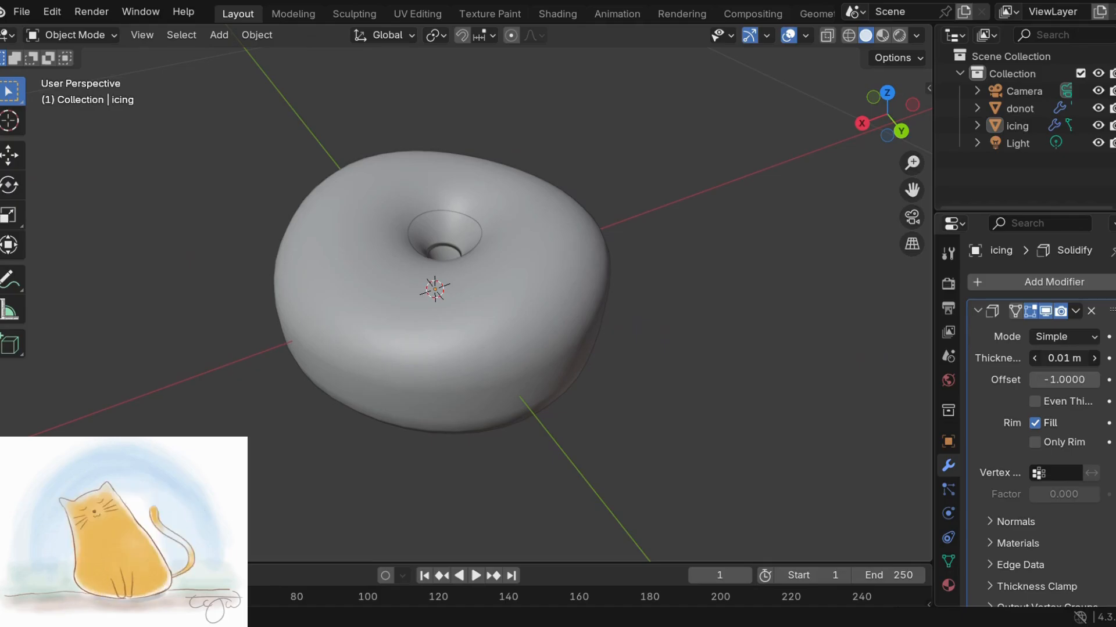
Set the icing's Solidify thickness to -0.01 m and open its offset value for editing.
mouse_move(1064, 359)
mouse_down()
mouse_move(1007, 359)
mouse_move(1078, 358)
mouse_up()
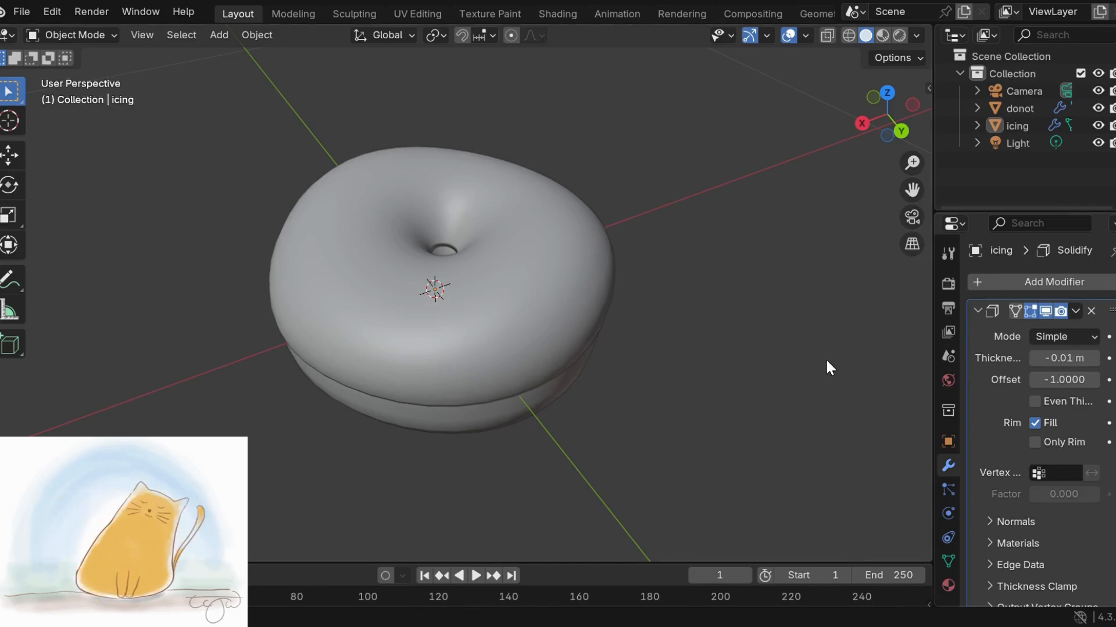
middle_drag(829, 368, 274, 286)
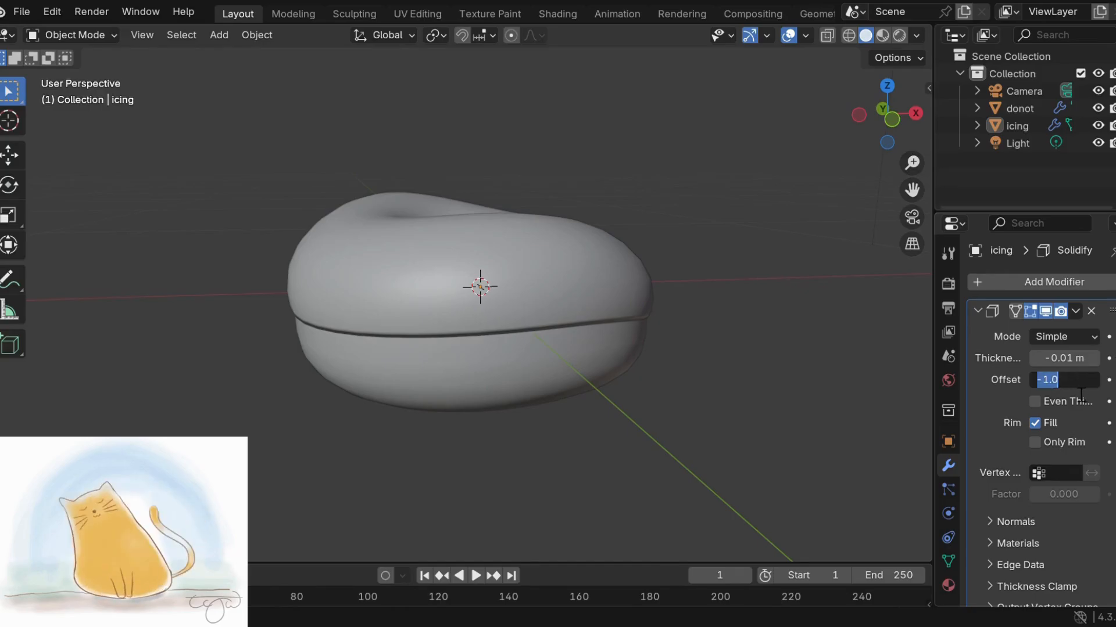
drag(1063, 379, 1086, 378)
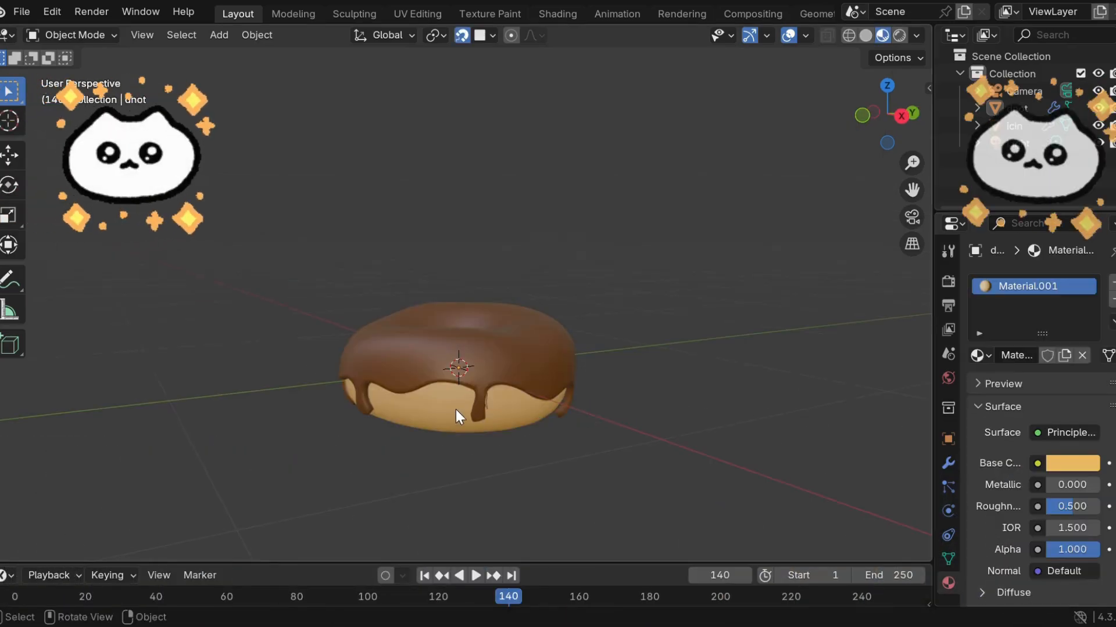
Move the yellow stop of the sprinkle material's Color Ramp to position 0.595 and check the sprinkle colours up close.
middle_drag(456, 409, 787, 306)
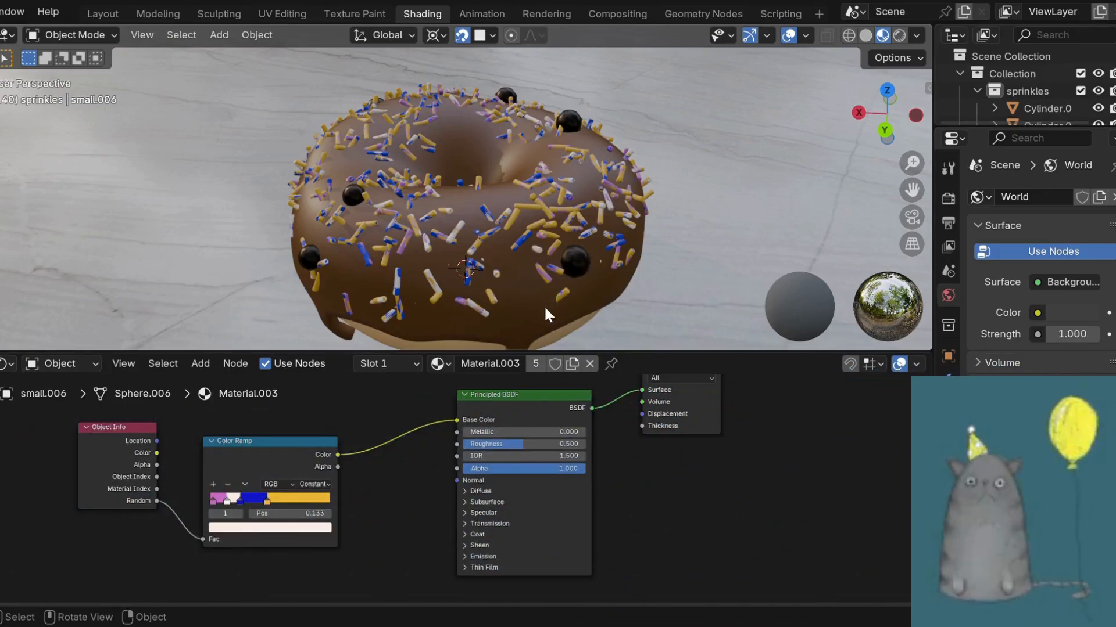
scroll(469, 260, up, 1)
scroll(468, 260, up, 1)
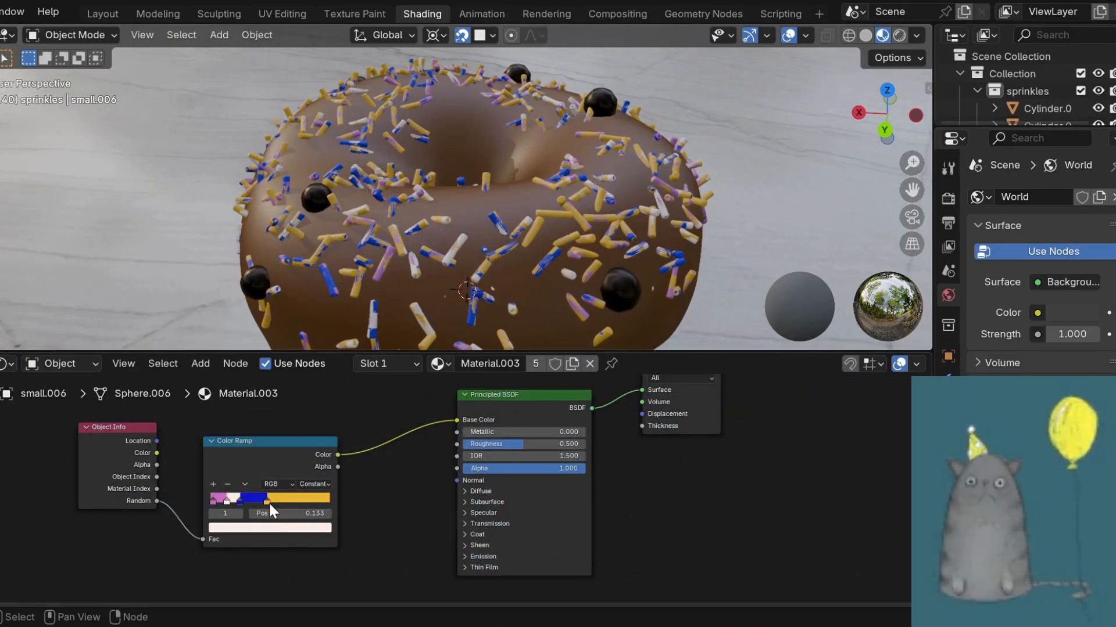
drag(267, 505, 301, 504)
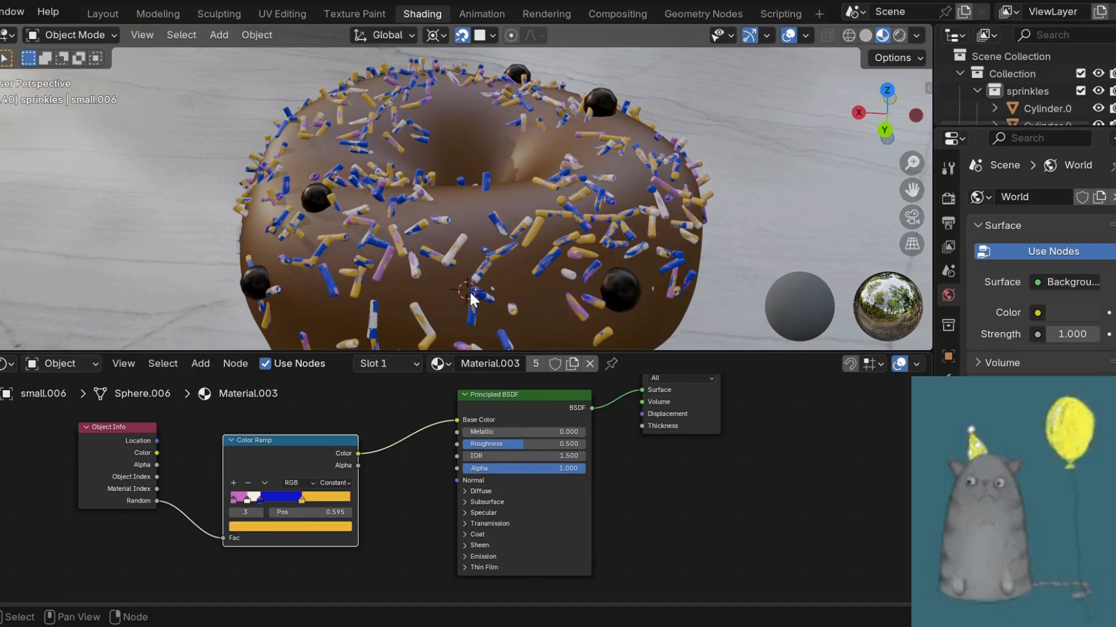
scroll(480, 265, up, 1)
scroll(480, 265, up, 1)
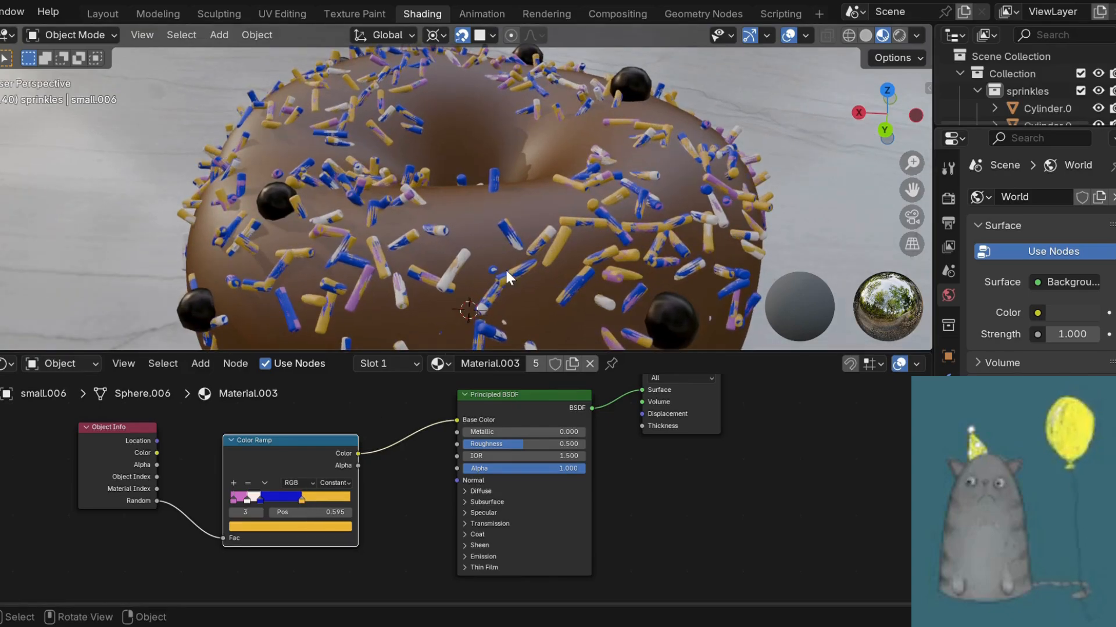
middle_drag(506, 270, 496, 280)
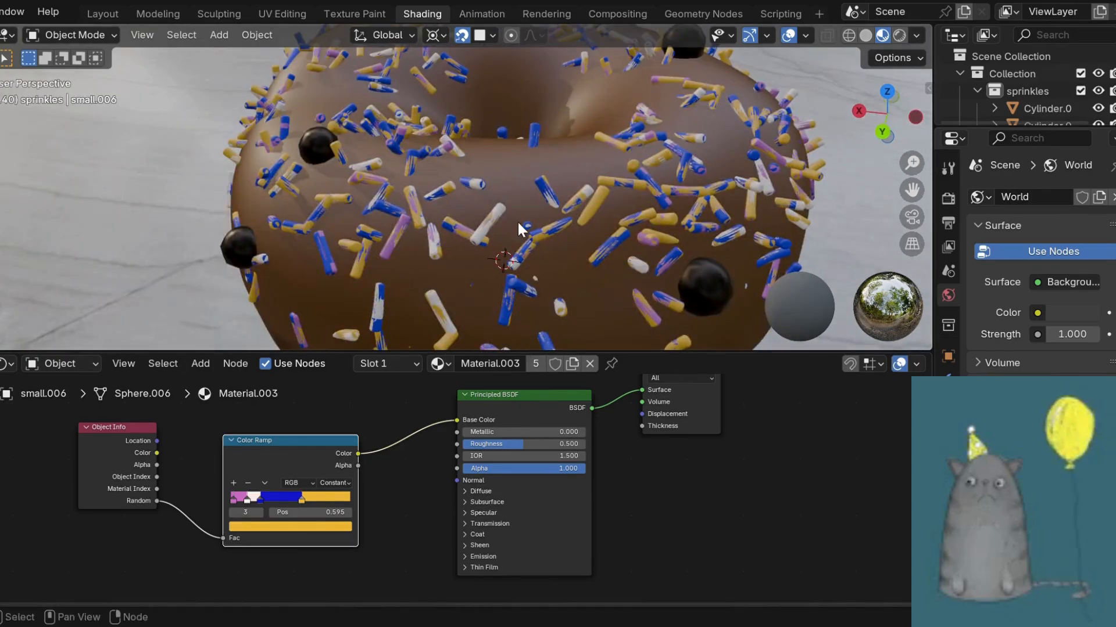
scroll(517, 221, down, 5)
middle_drag(518, 242, 522, 236)
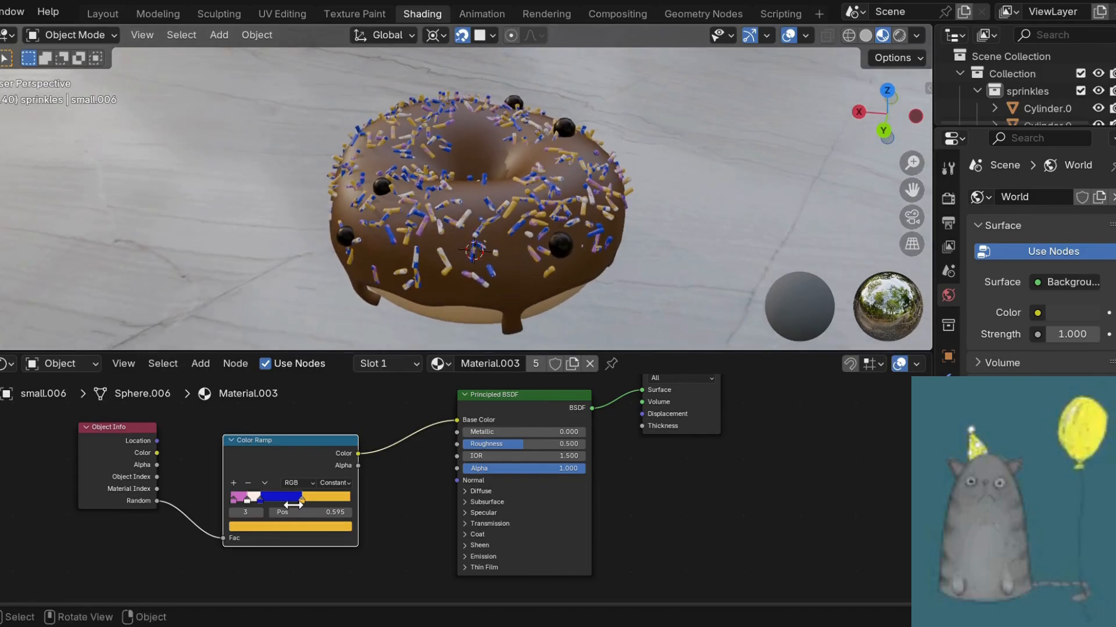
Try Linear interpolation on the sprinkle material's Color Ramp, compare the sprinkles, and restore Constant interpolation.
click(344, 485)
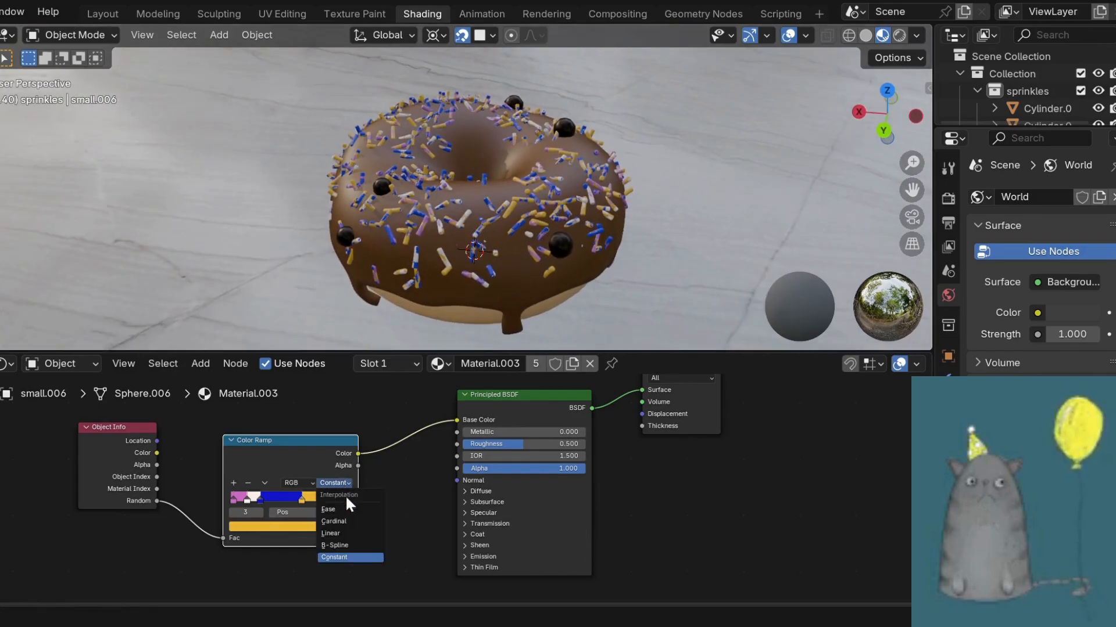
click(353, 535)
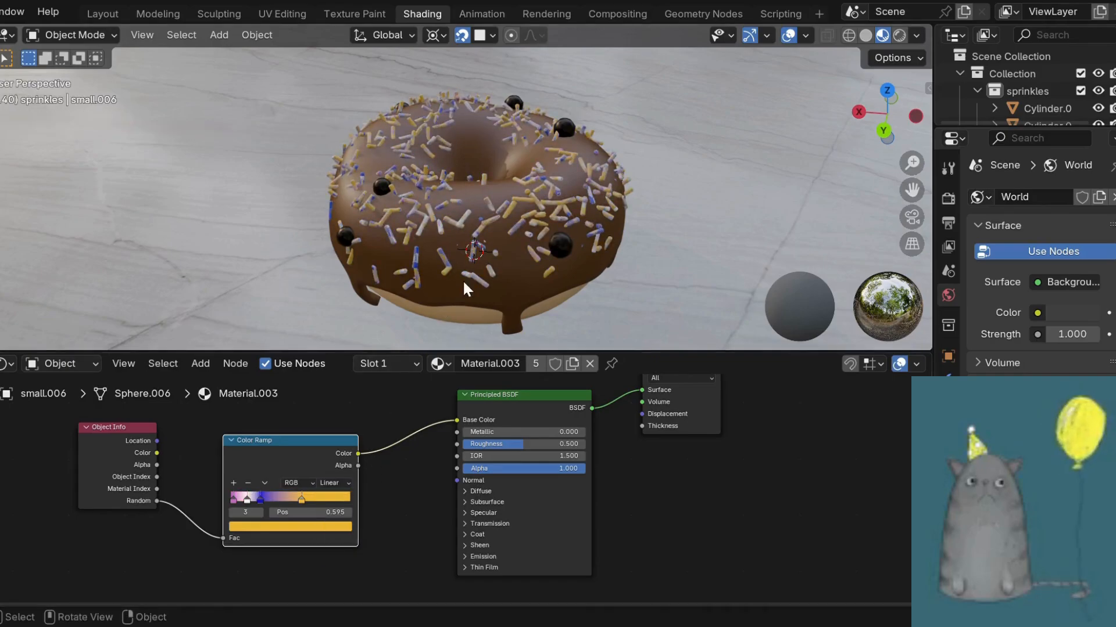
scroll(508, 259, up, 4)
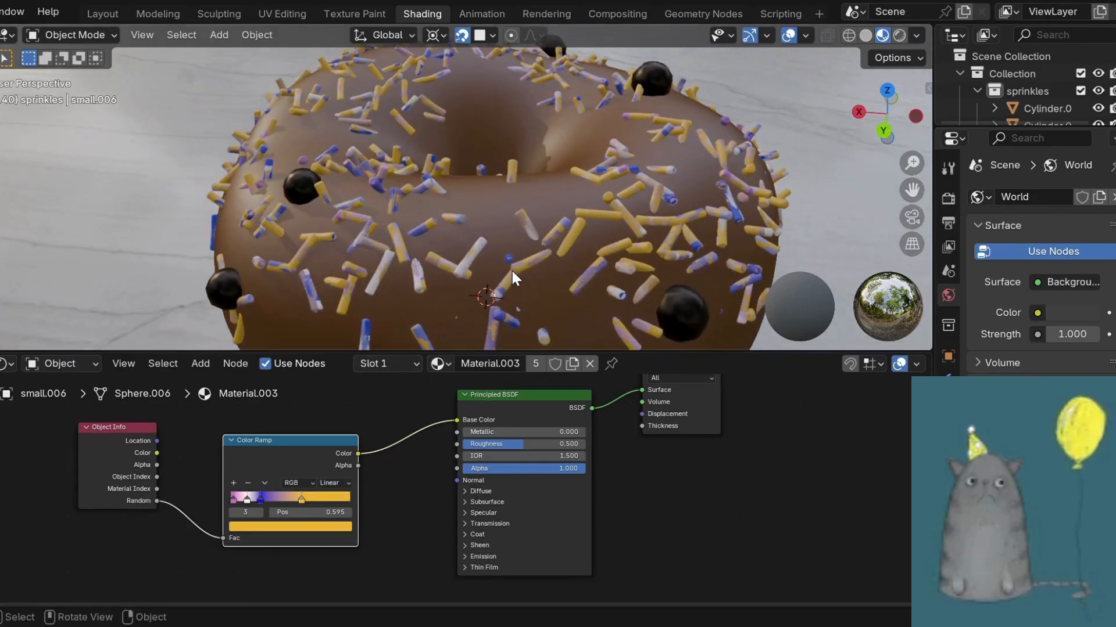
scroll(511, 271, up, 1)
click(339, 484)
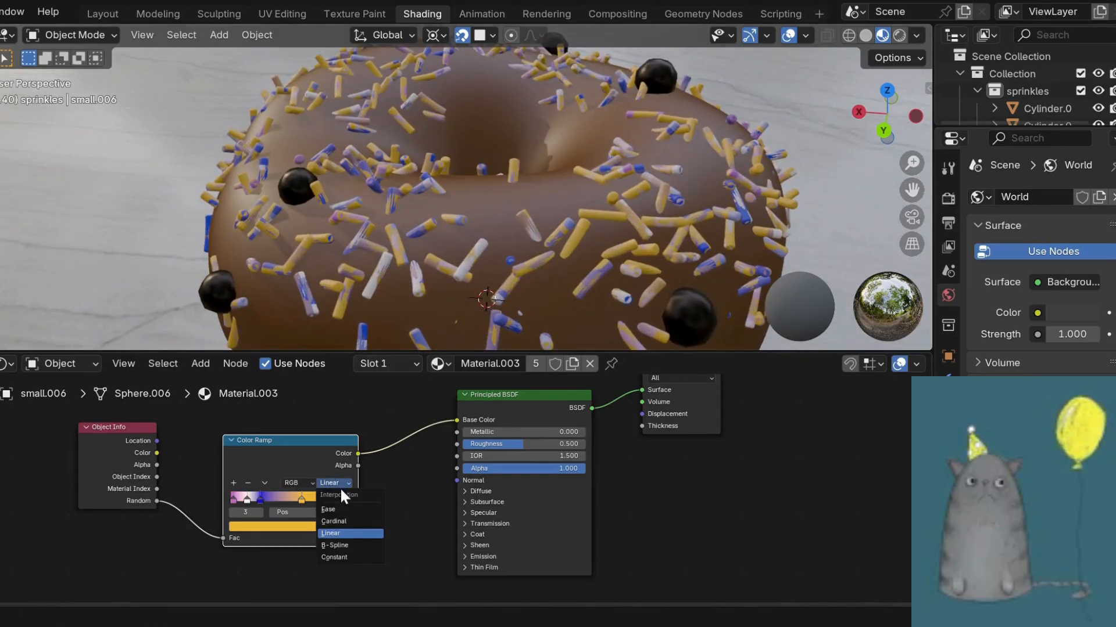
click(376, 556)
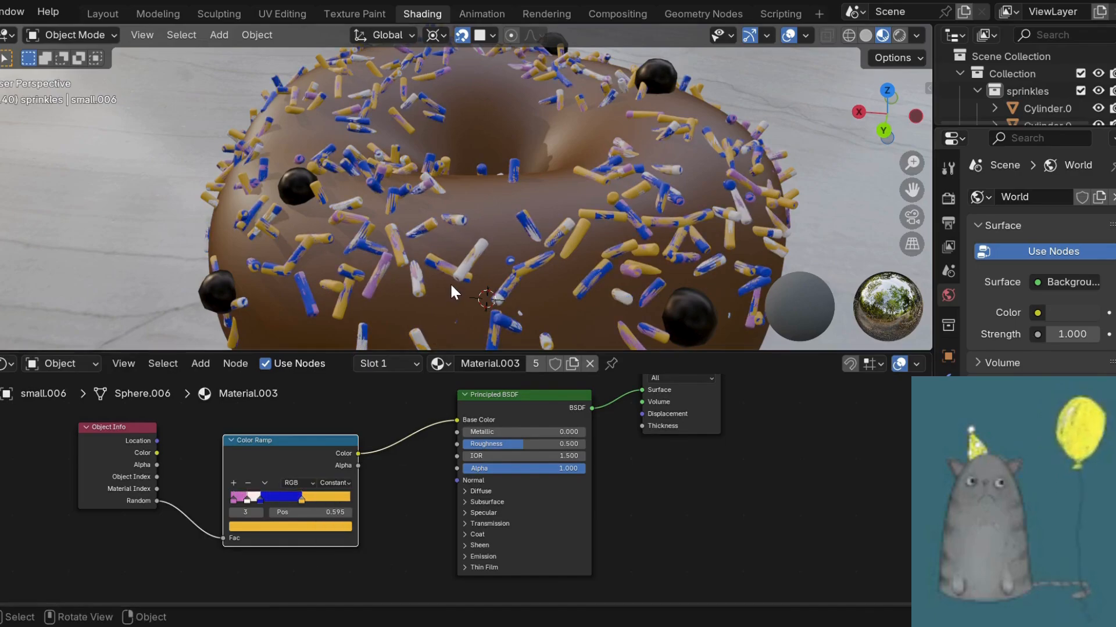
mouse_move(469, 271)
middle_down()
mouse_move(507, 309)
mouse_move(476, 282)
middle_up()
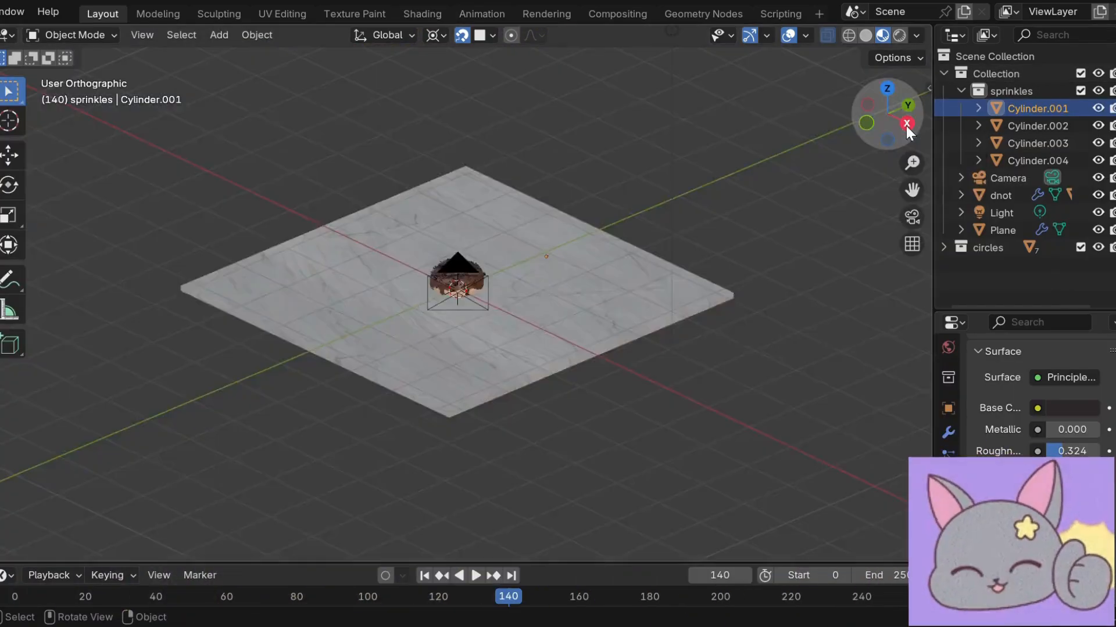
Examine the donut on its marble slab from the right orthographic view and from a freely orbited angle.
click(905, 124)
drag(912, 189, 628, 189)
scroll(807, 242, down, 3)
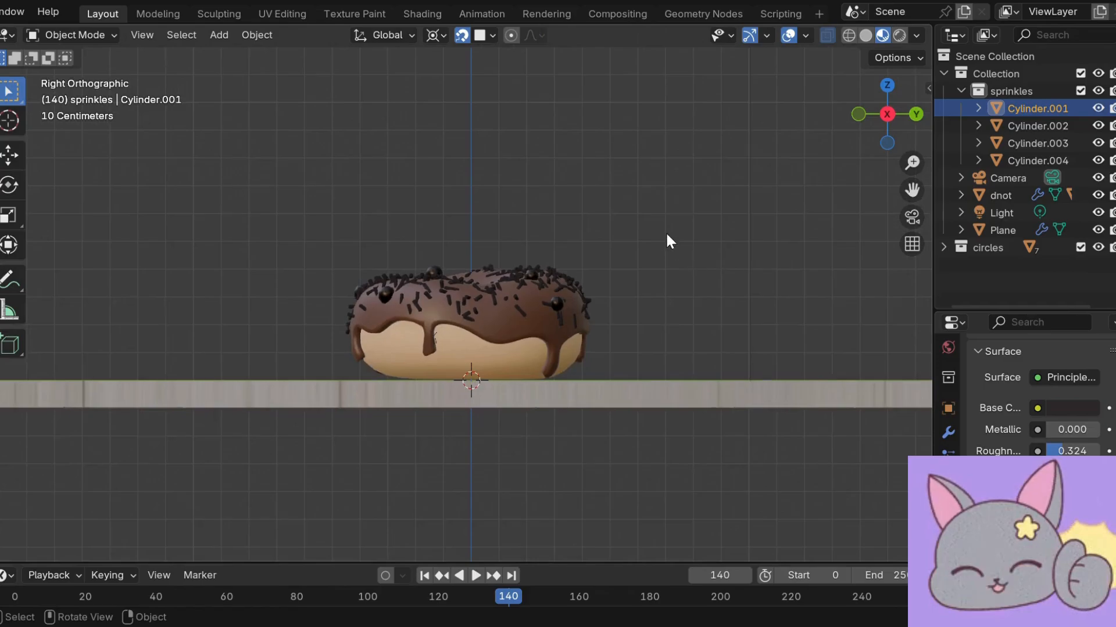
middle_drag(666, 235, 462, 336)
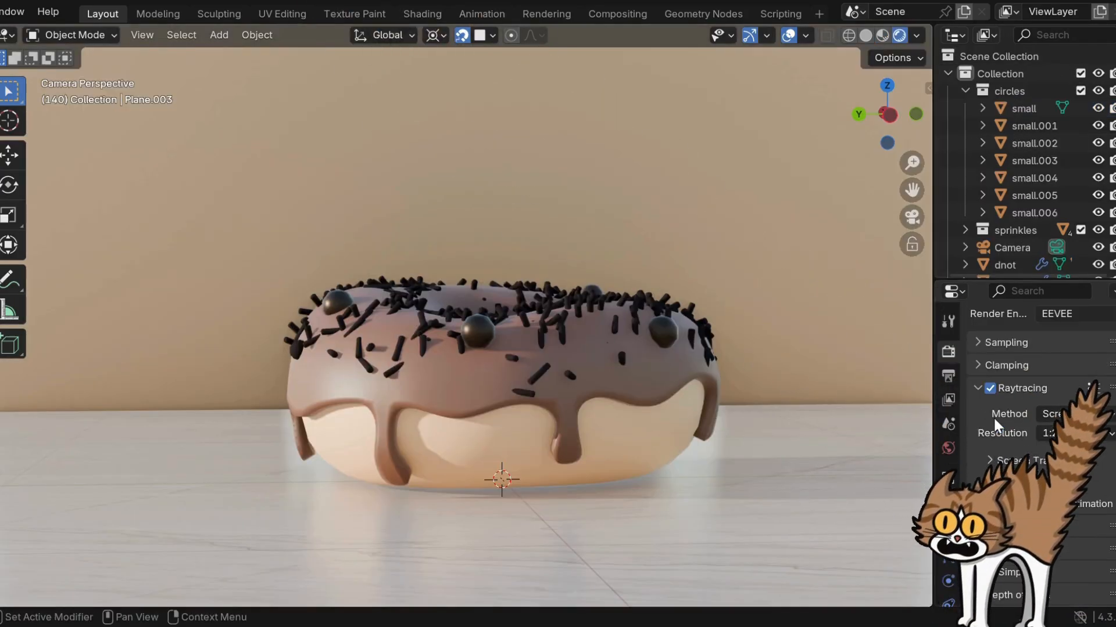
Change the scene's render engine to Cycles.
scroll(994, 421, up, 2)
click(1106, 349)
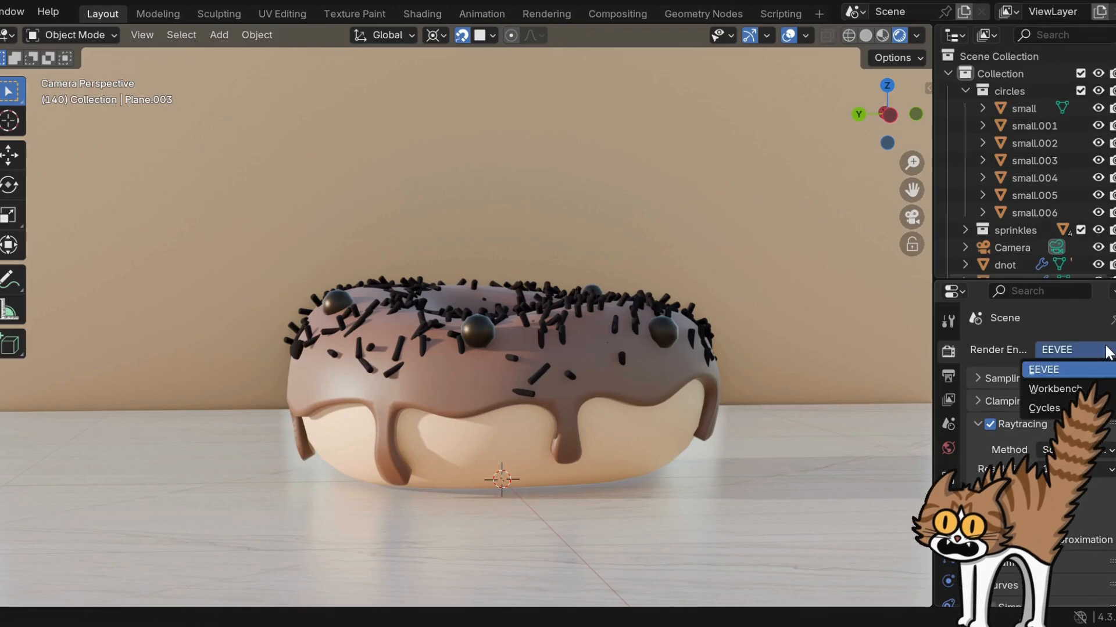
click(1072, 407)
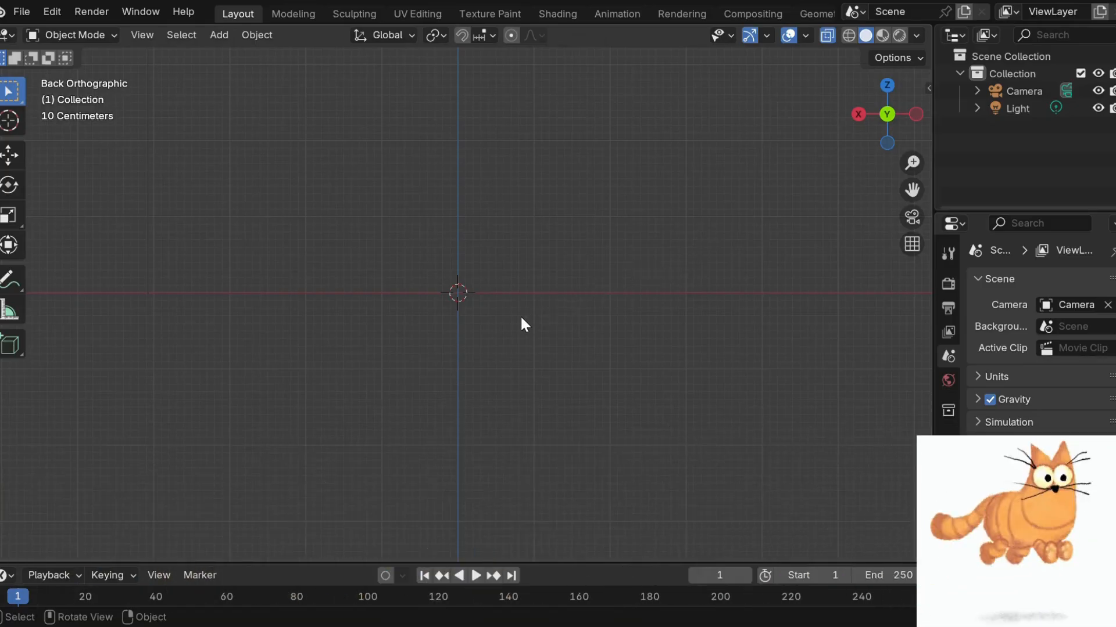
Add a cube mesh and move it up about 1 m along Z so its base sits on the ground line.
key(shift+a)
mouse_move(506, 290)
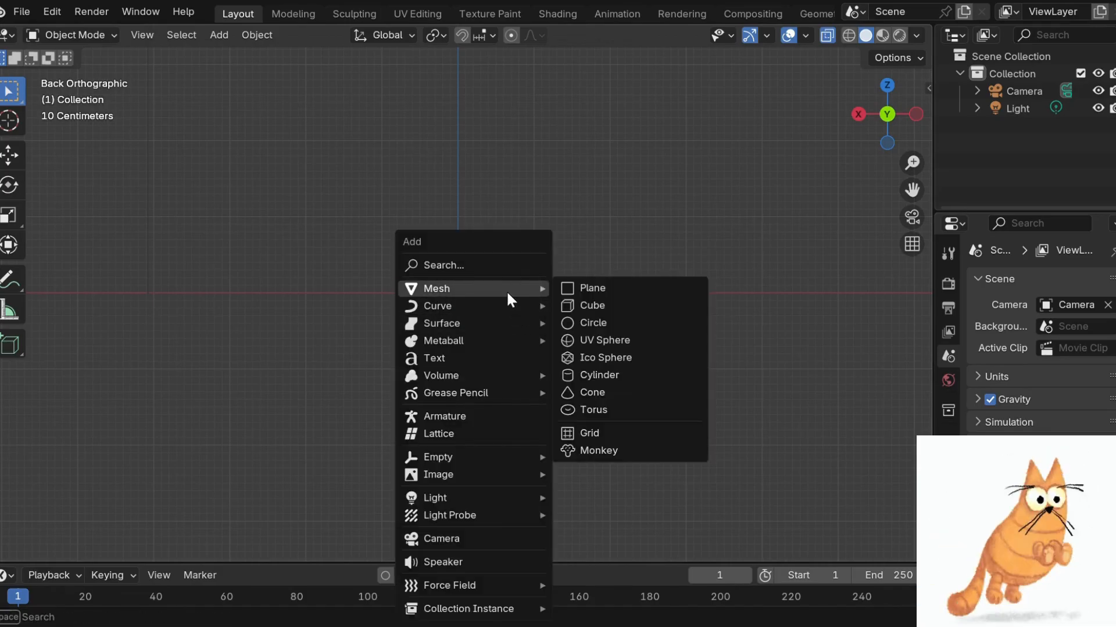
click(598, 305)
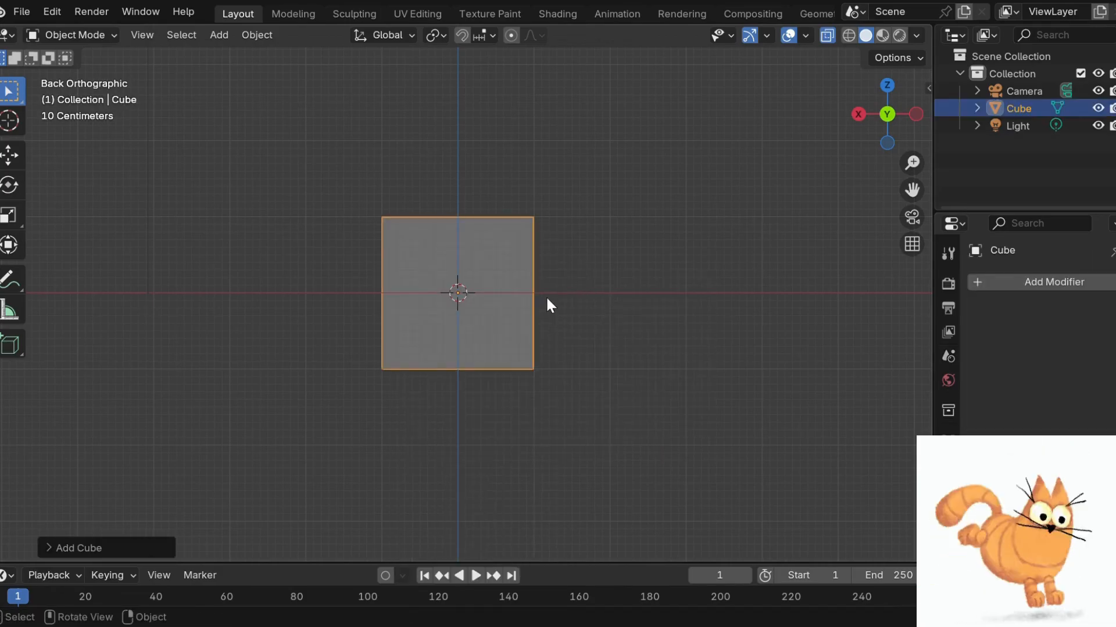
key(g)
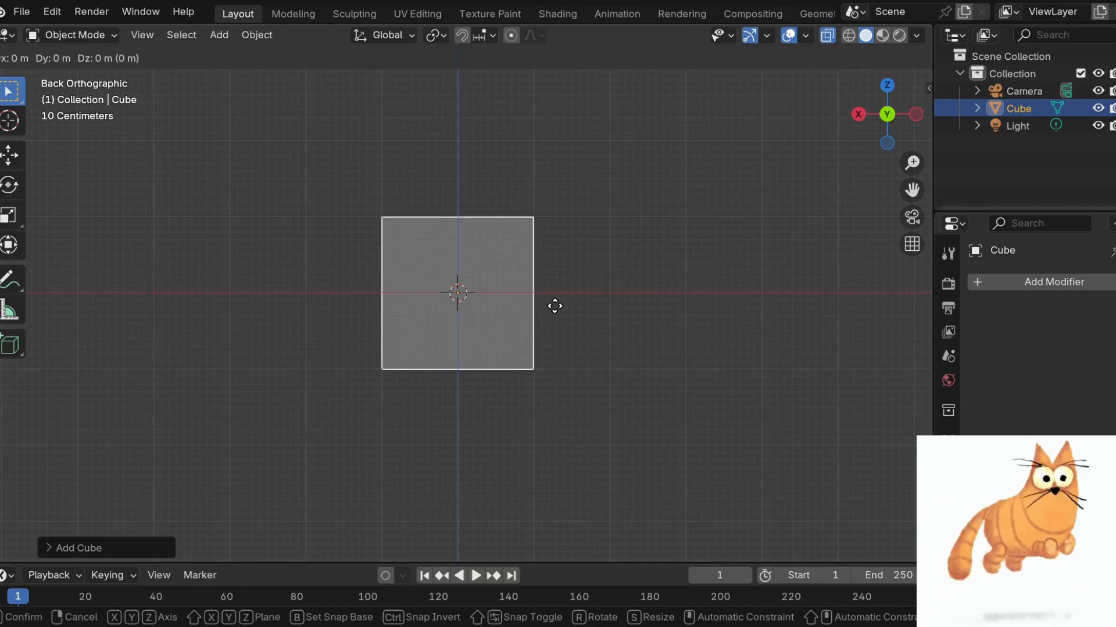
key(z)
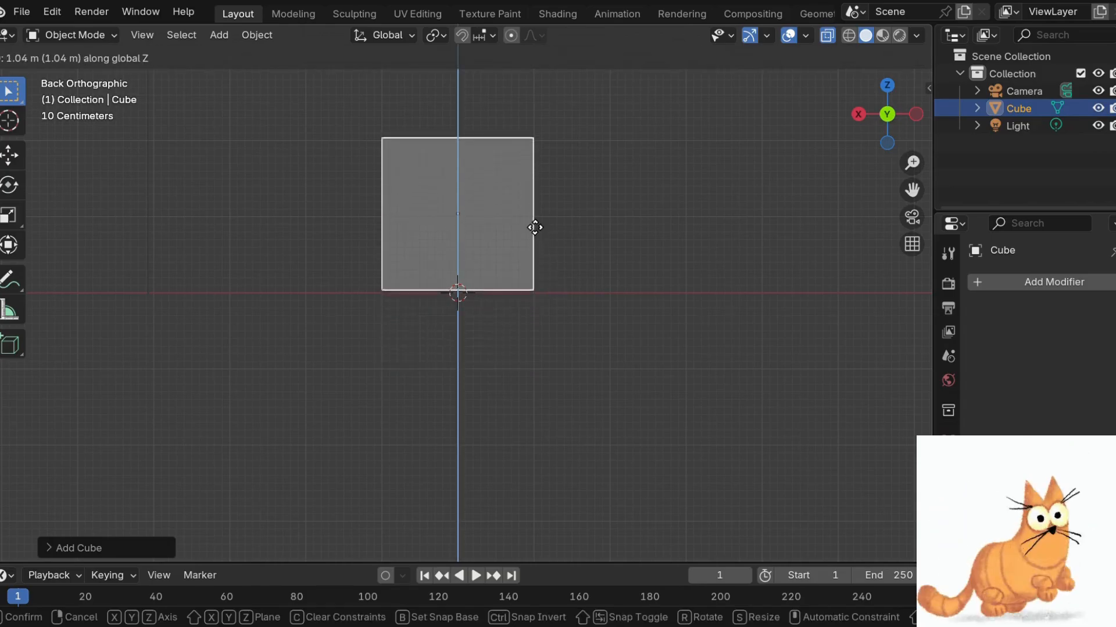
click(529, 226)
Select the cube's upper vertices in Edit Mode and reshape the cube into a low, wide box.
key(Tab)
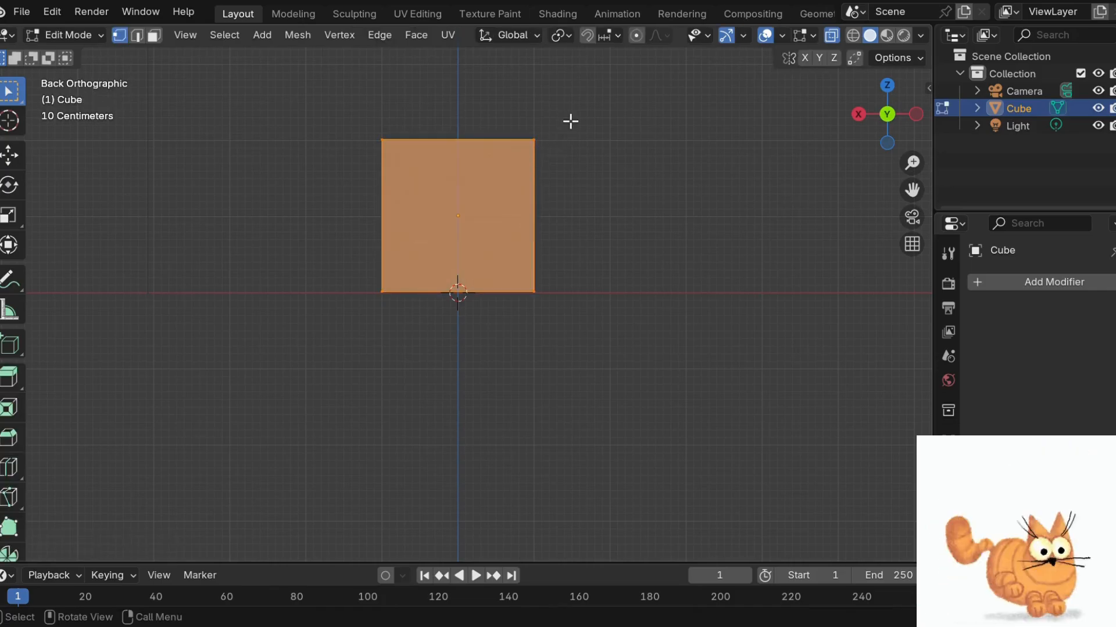
drag(564, 114, 337, 195)
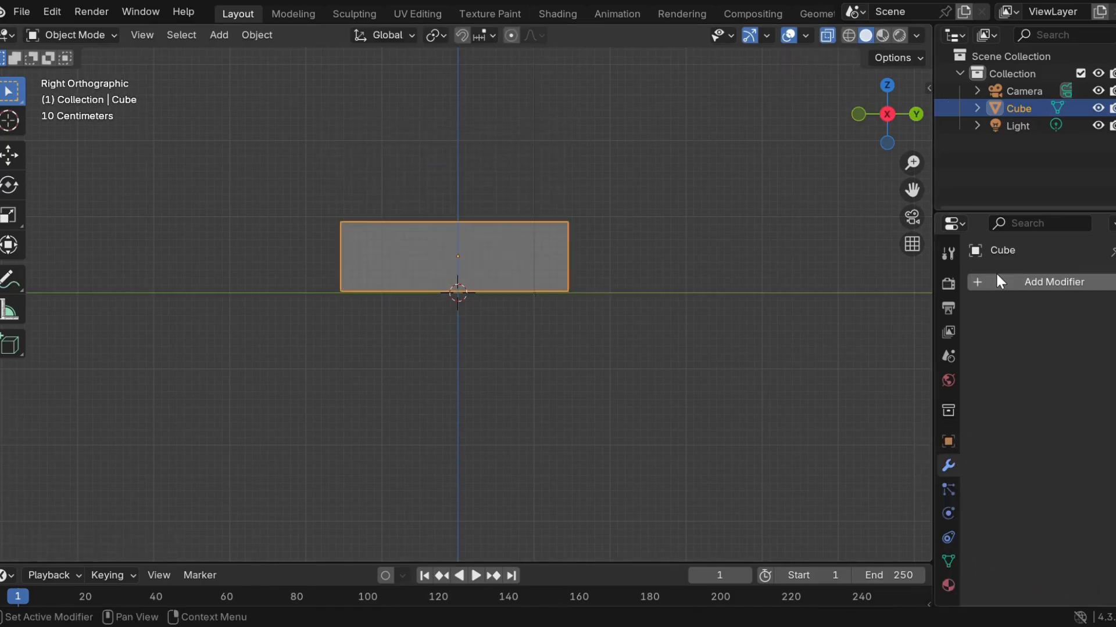
Add a Subdivision Surface modifier to the box and set its viewport levels to 2.
click(996, 276)
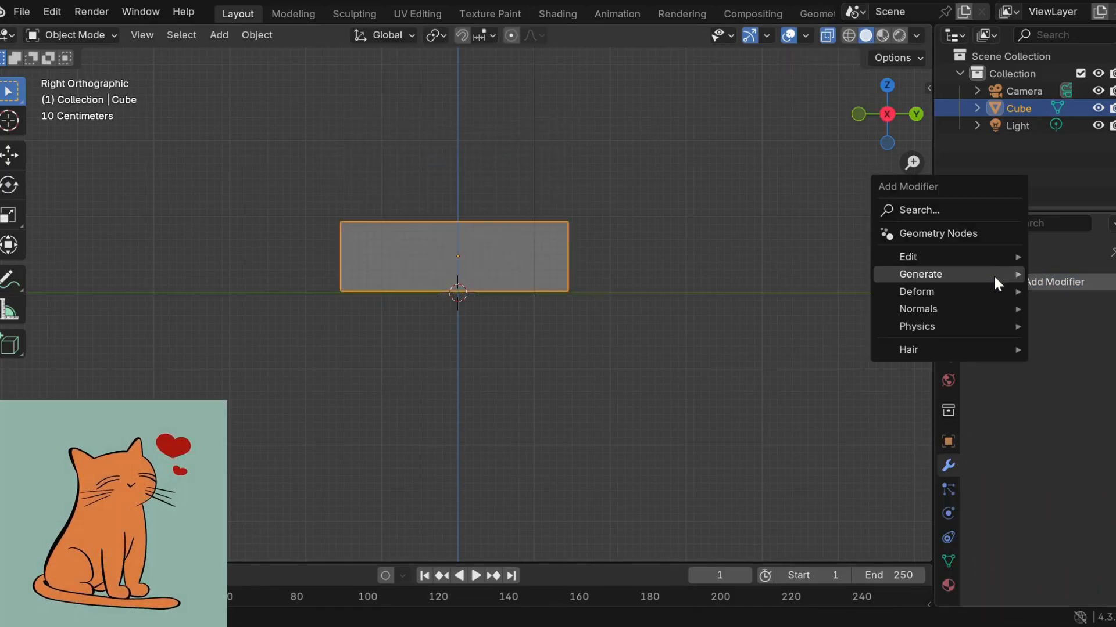
mouse_move(992, 274)
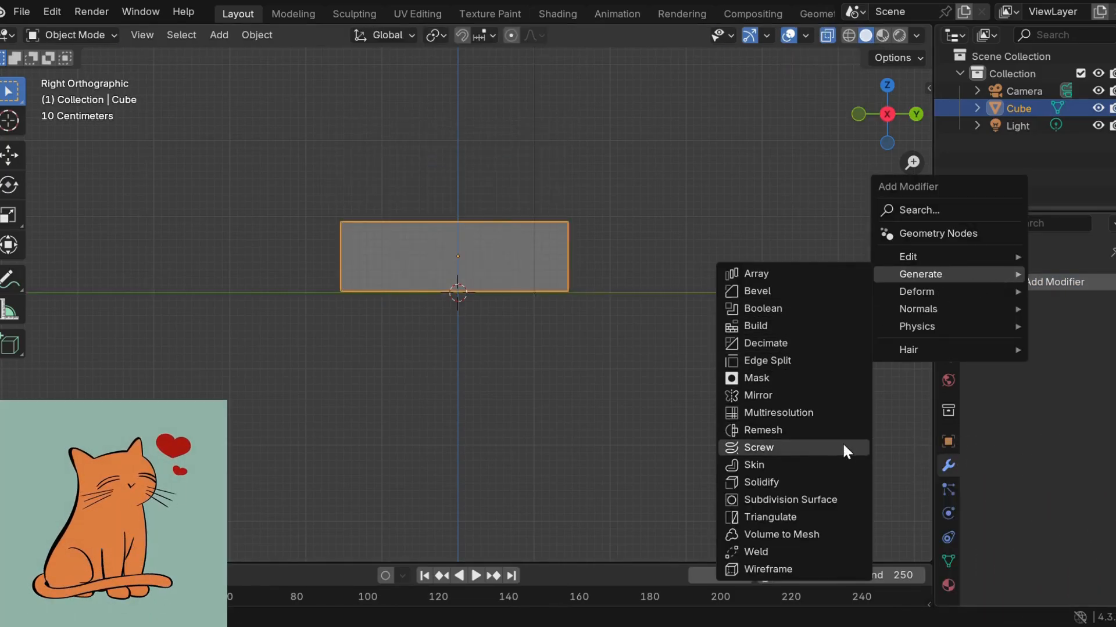
click(837, 504)
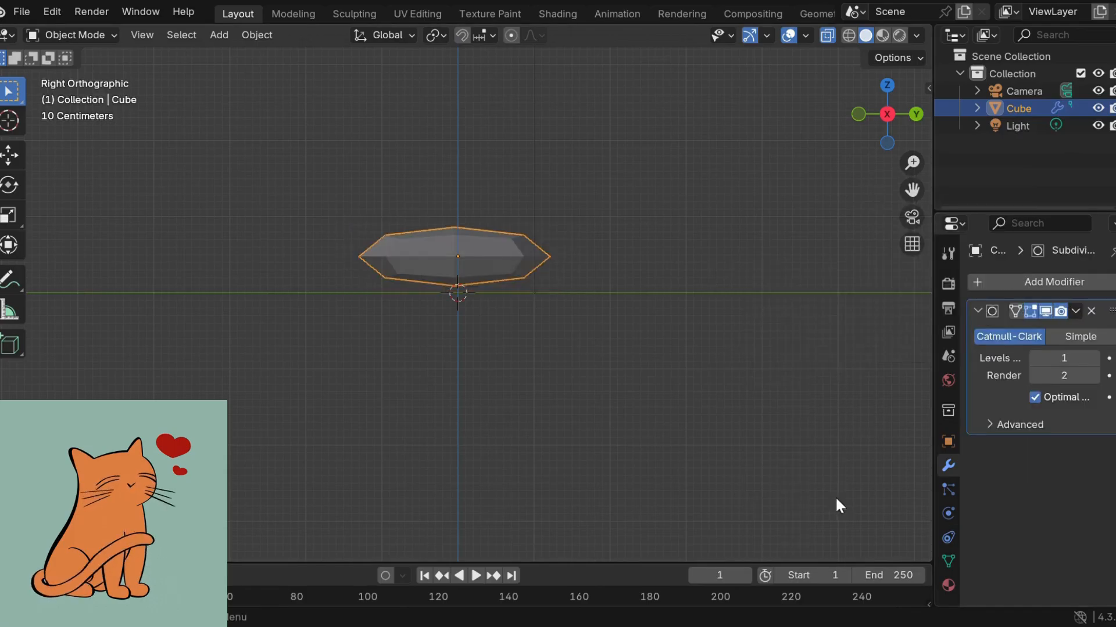
click(1094, 358)
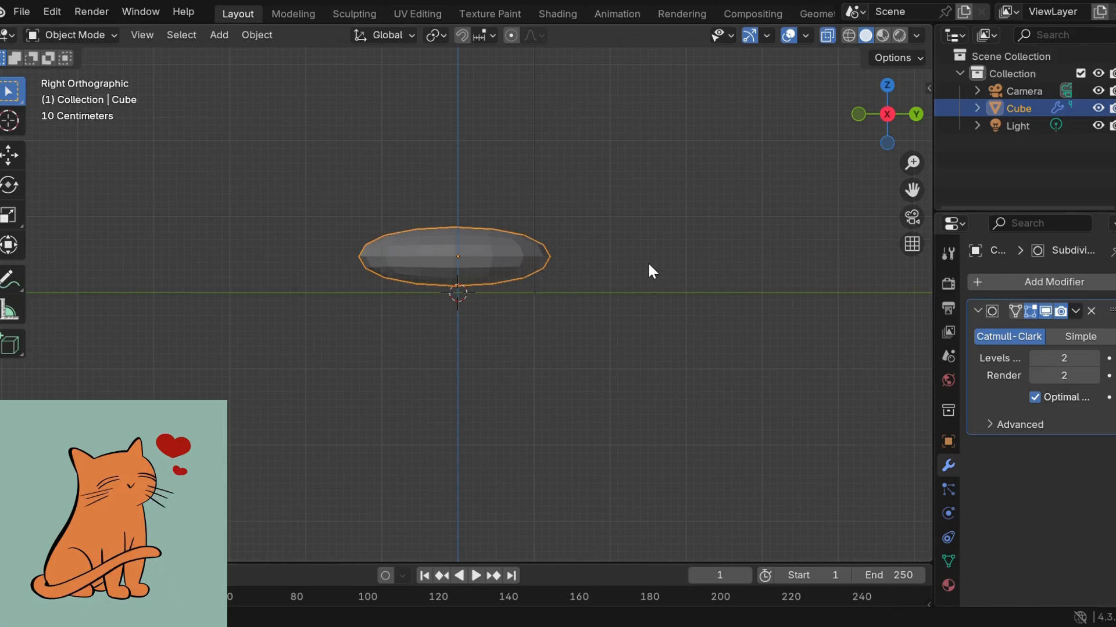
Add two horizontal loop cuts around the box, sliding one close to its bottom edge and the other close to its top edge.
key(Tab)
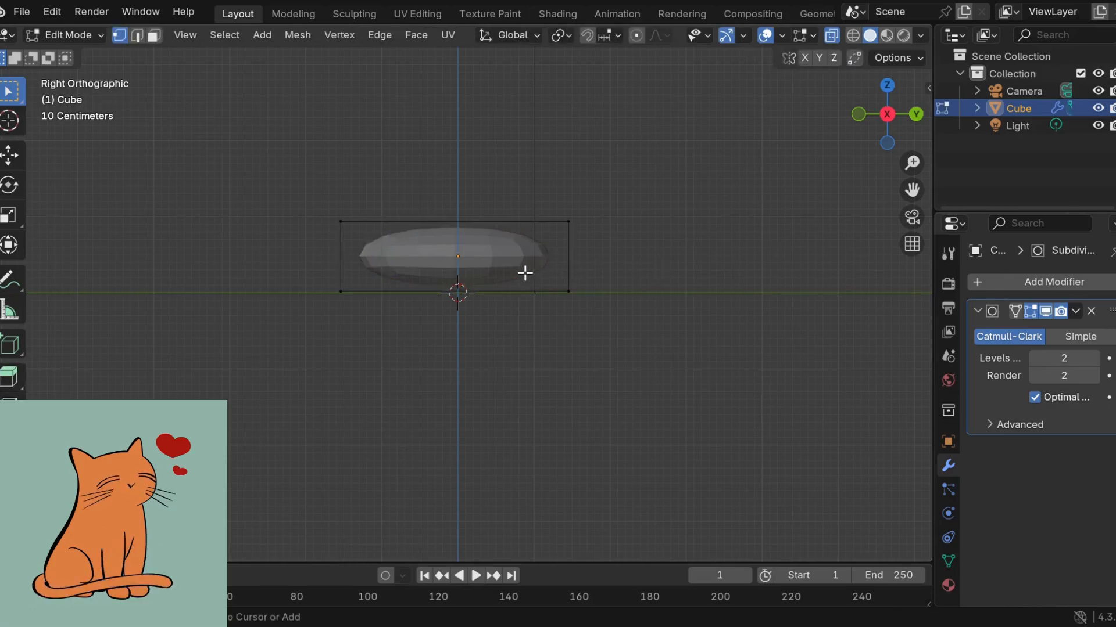
key(ctrl+r)
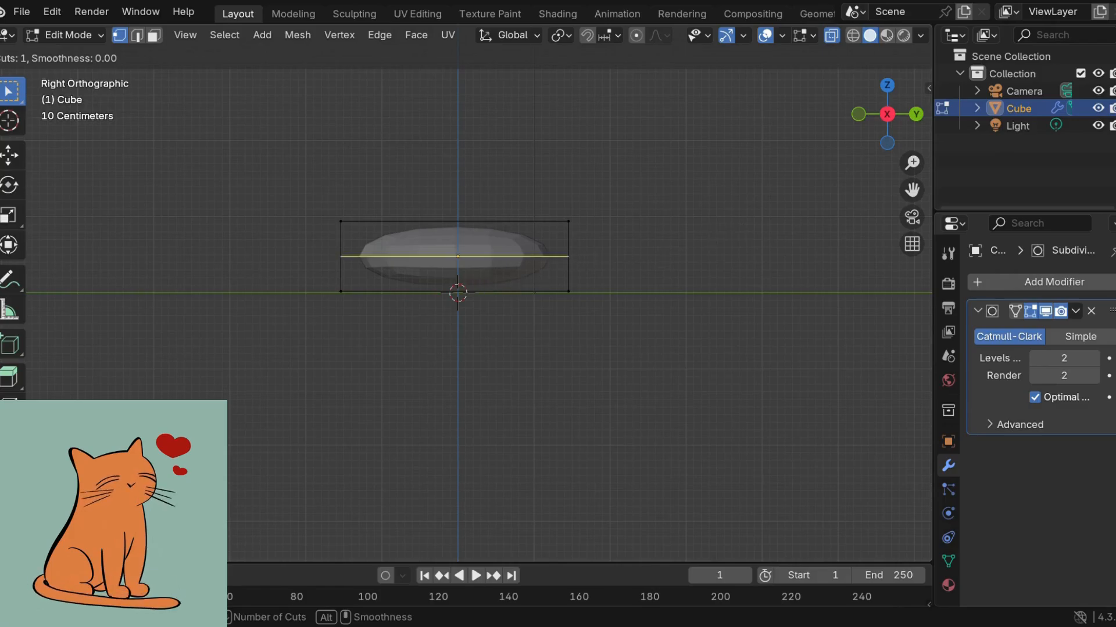
click(554, 255)
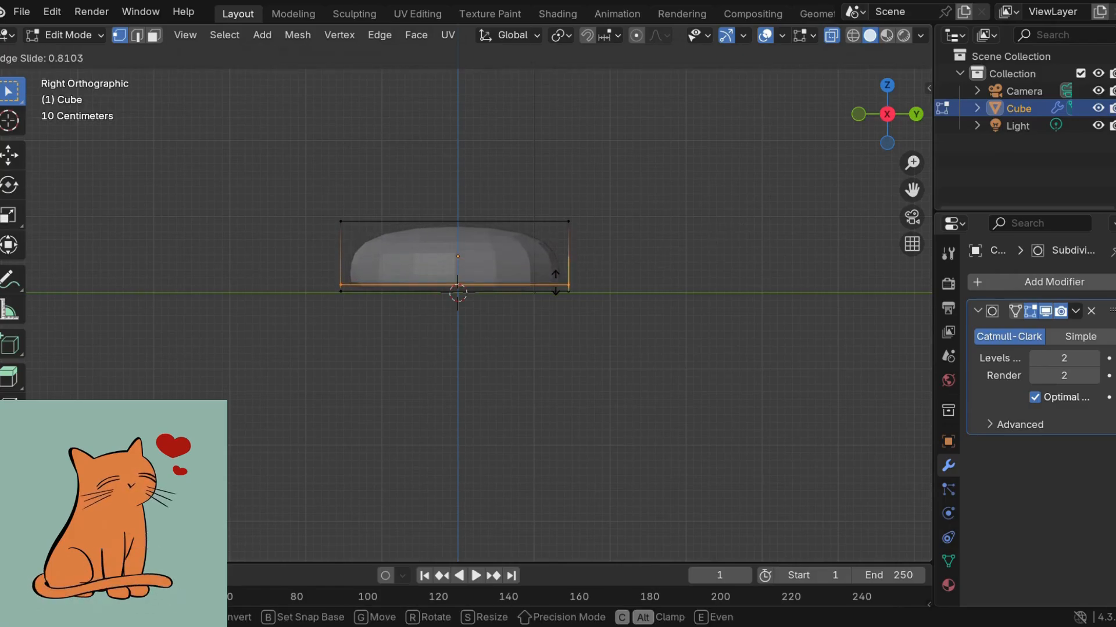
click(573, 294)
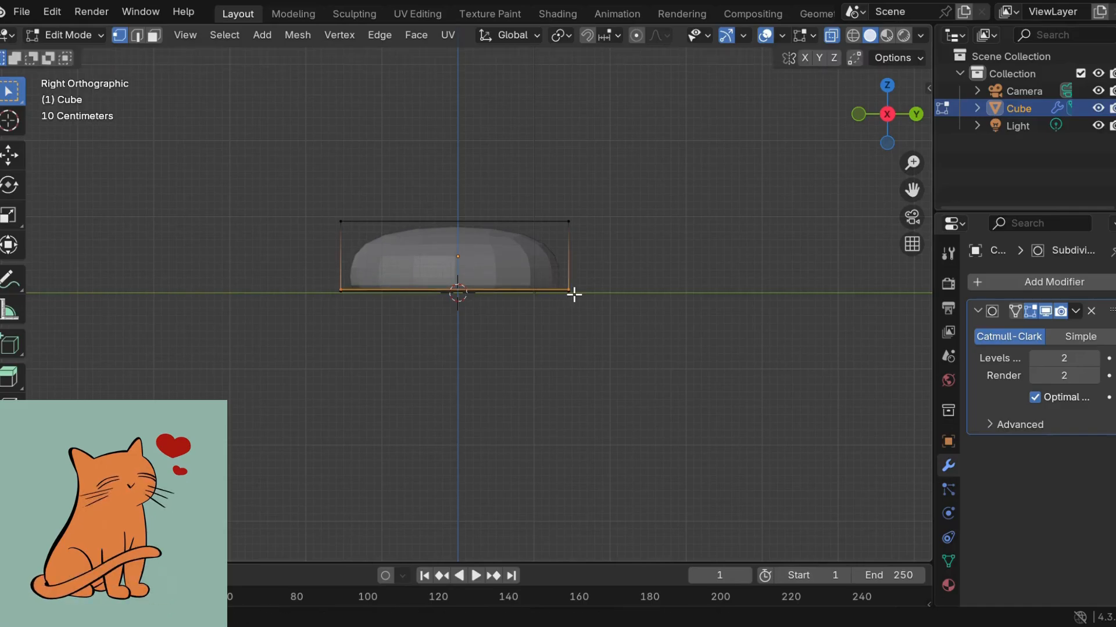
key(ctrl+r)
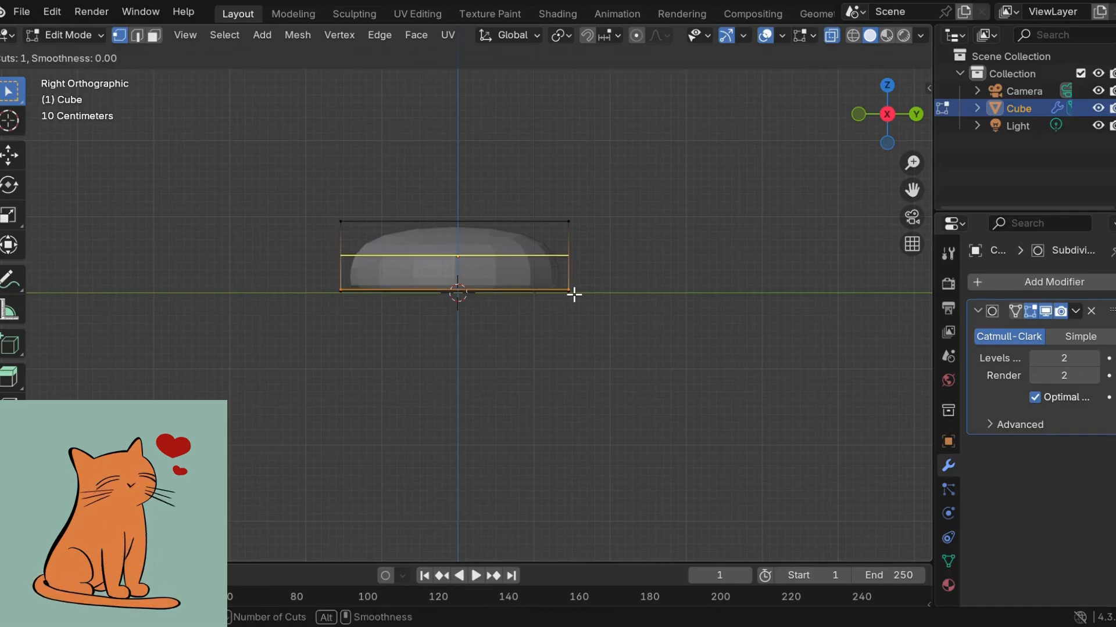
click(568, 263)
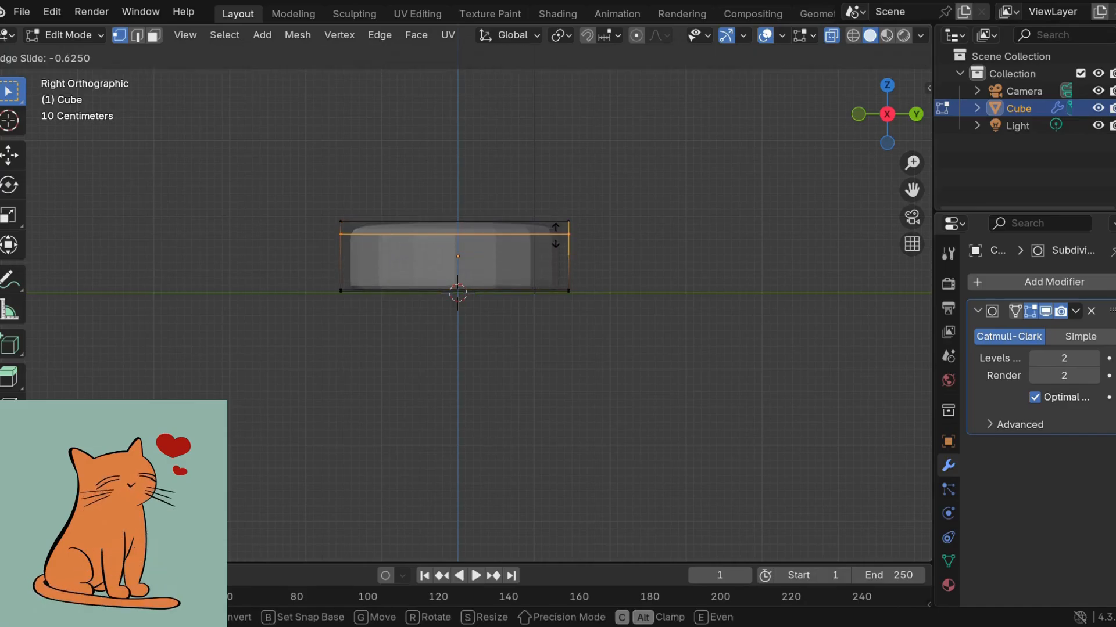
click(557, 227)
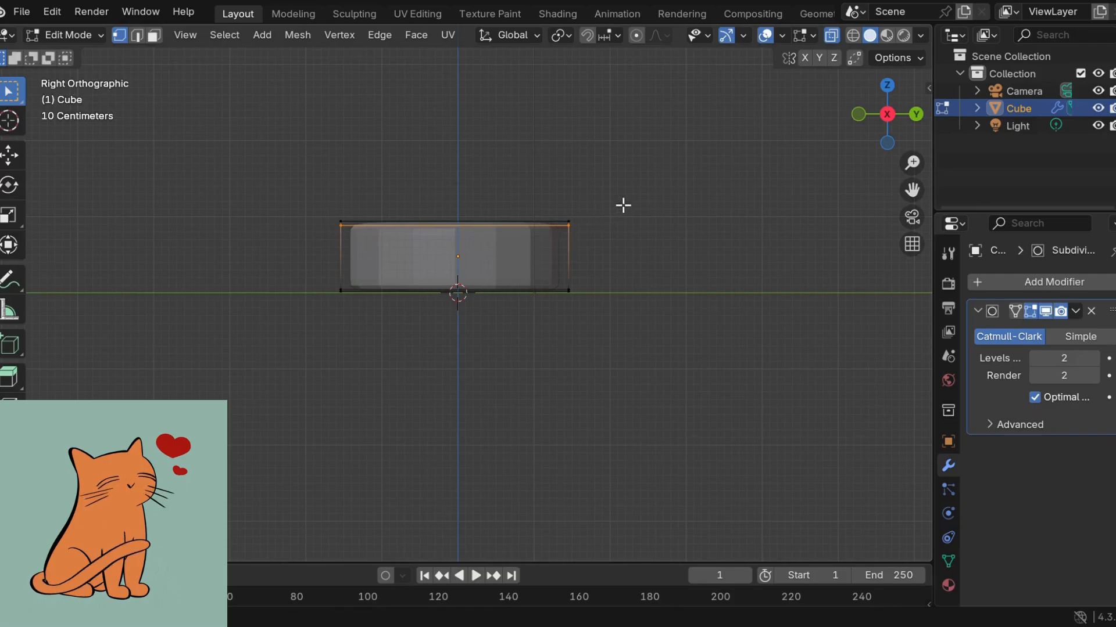
Delete the top face of the box in face selection mode to open up the shape.
middle_drag(703, 182, 807, 310)
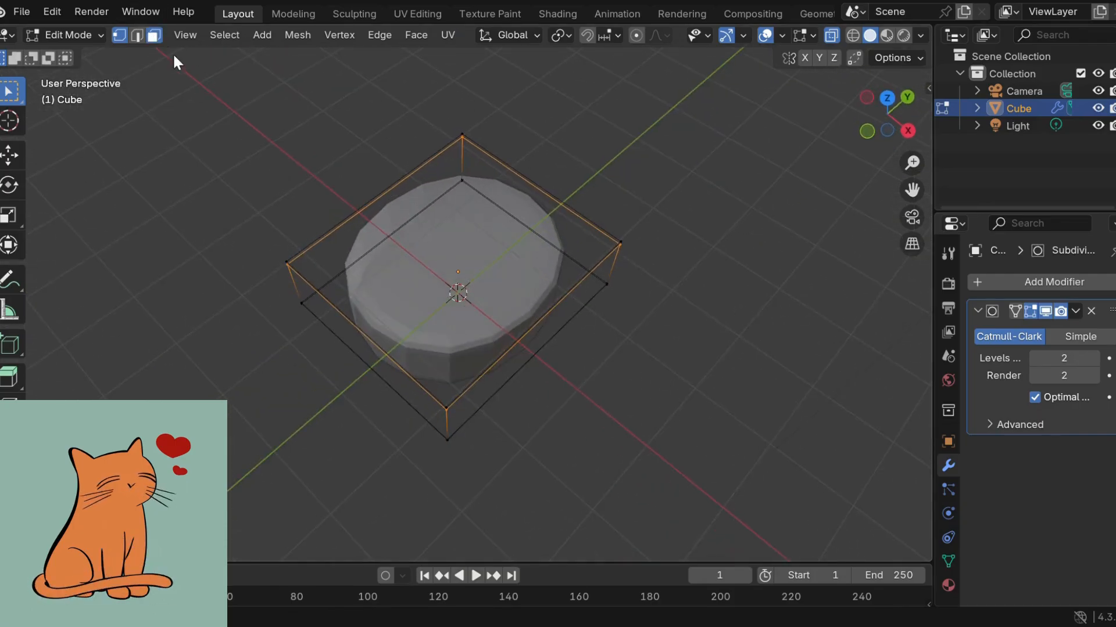
click(155, 36)
click(512, 316)
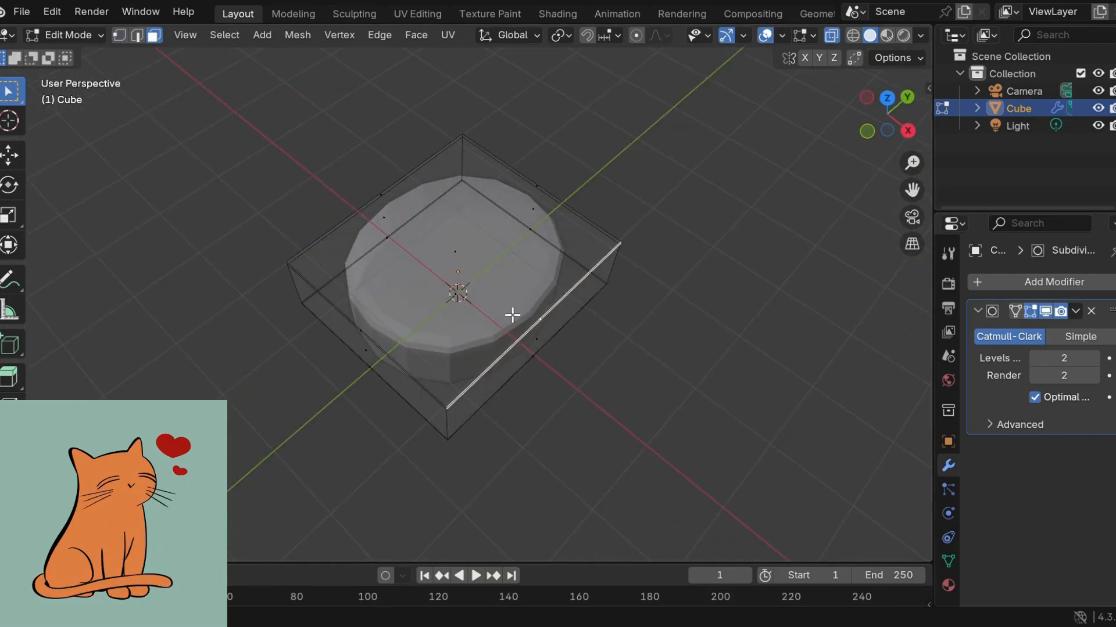
click(486, 250)
key(x)
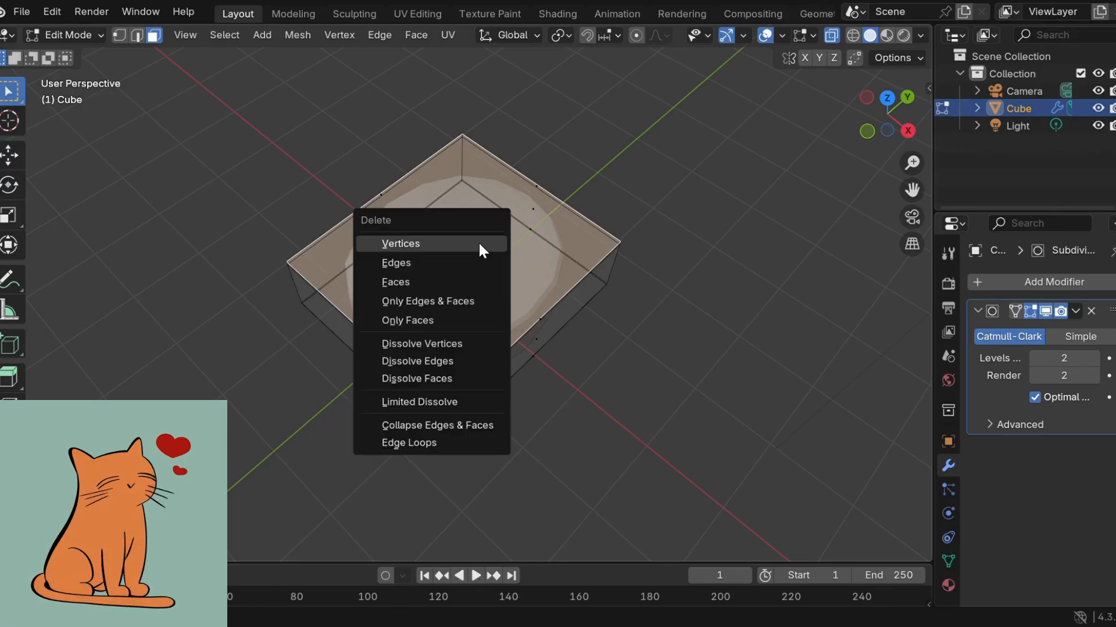
click(472, 281)
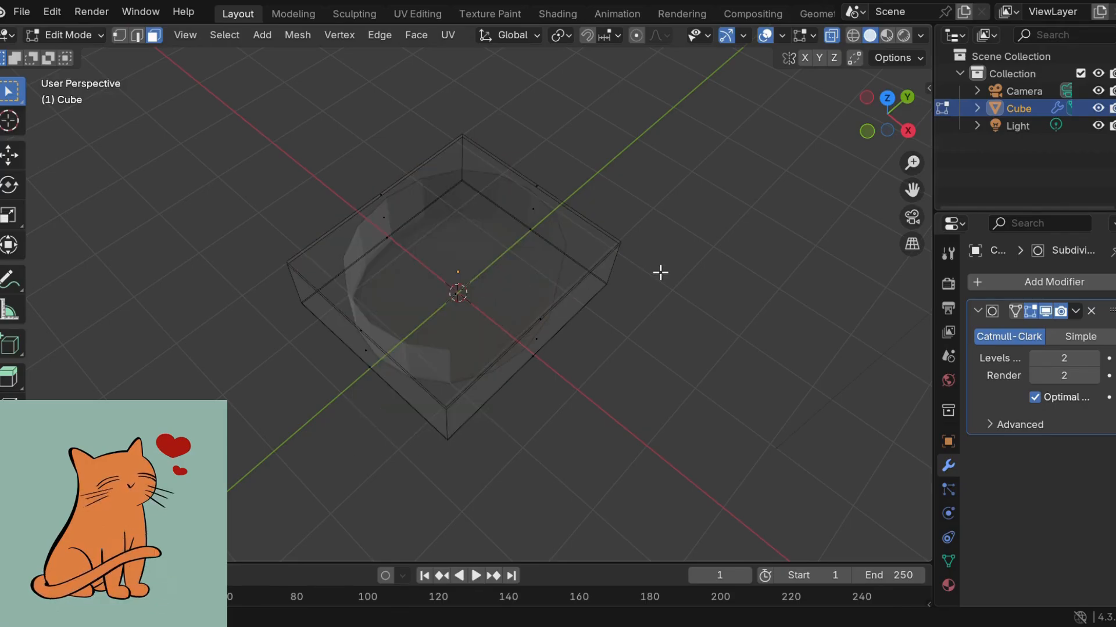
Turn off X-ray and apply Shade Smooth to the open bowl in Object Mode.
middle_drag(660, 269, 641, 182)
click(830, 36)
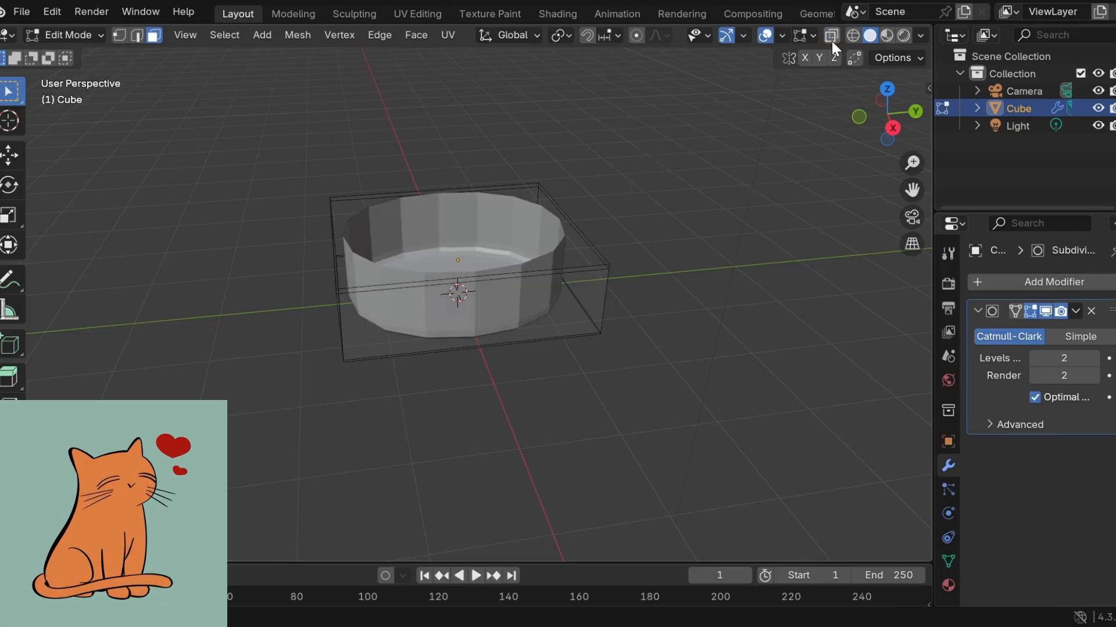
key(Tab)
middle_drag(614, 223, 584, 176)
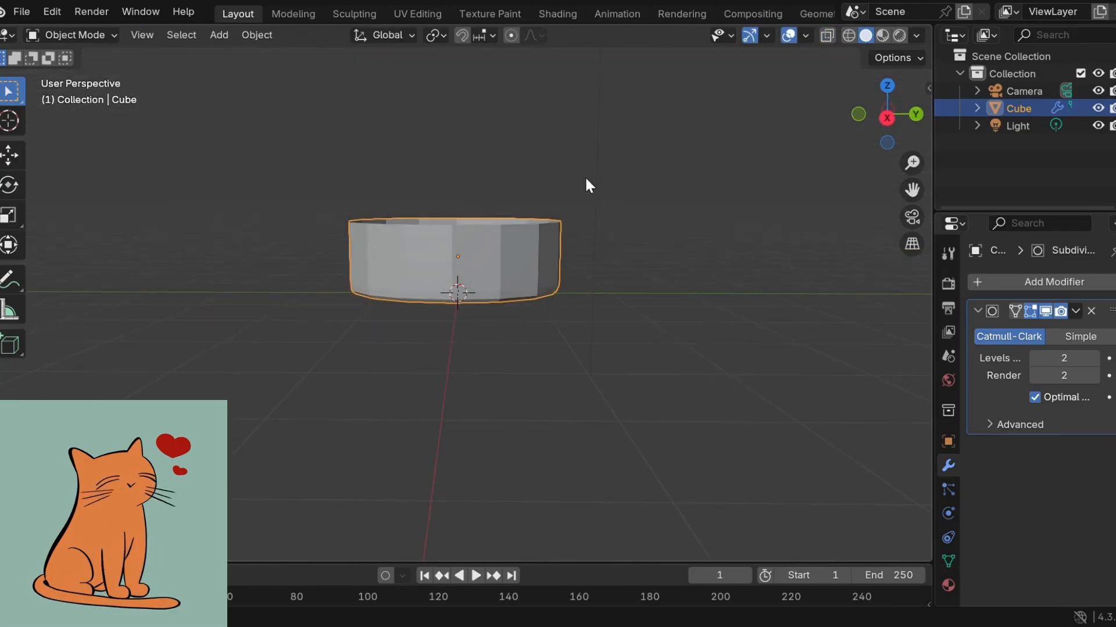
right_click(539, 262)
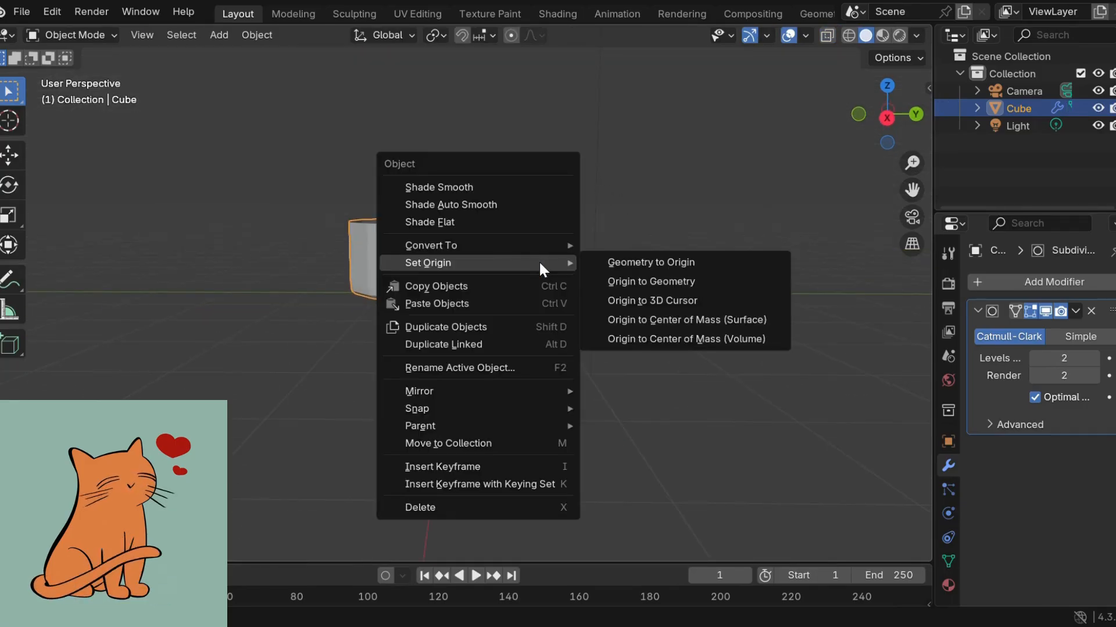
click(515, 187)
middle_drag(630, 247, 555, 234)
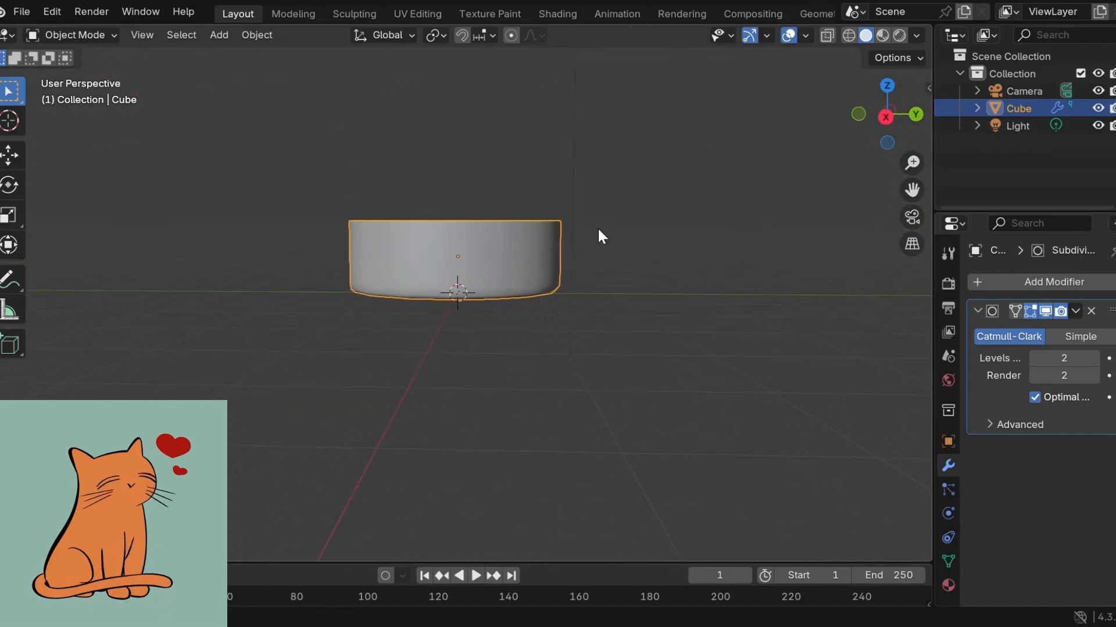
Set up the right orthographic view in Edit Mode with vertex selection and X-ray for editing the bowl's rim.
click(887, 117)
key(Tab)
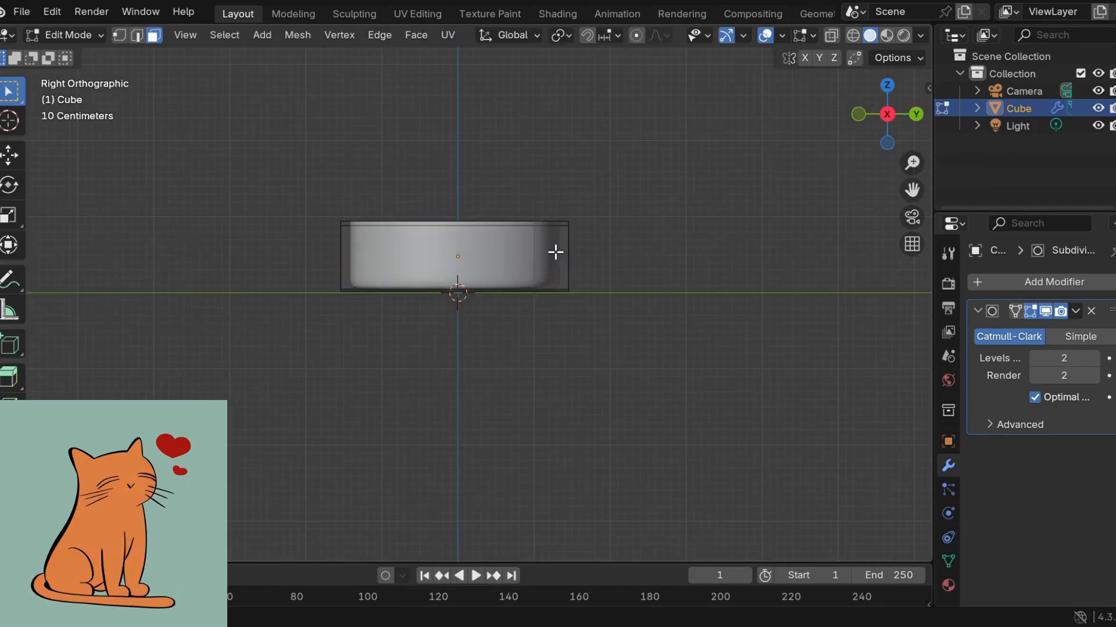
drag(603, 204, 333, 266)
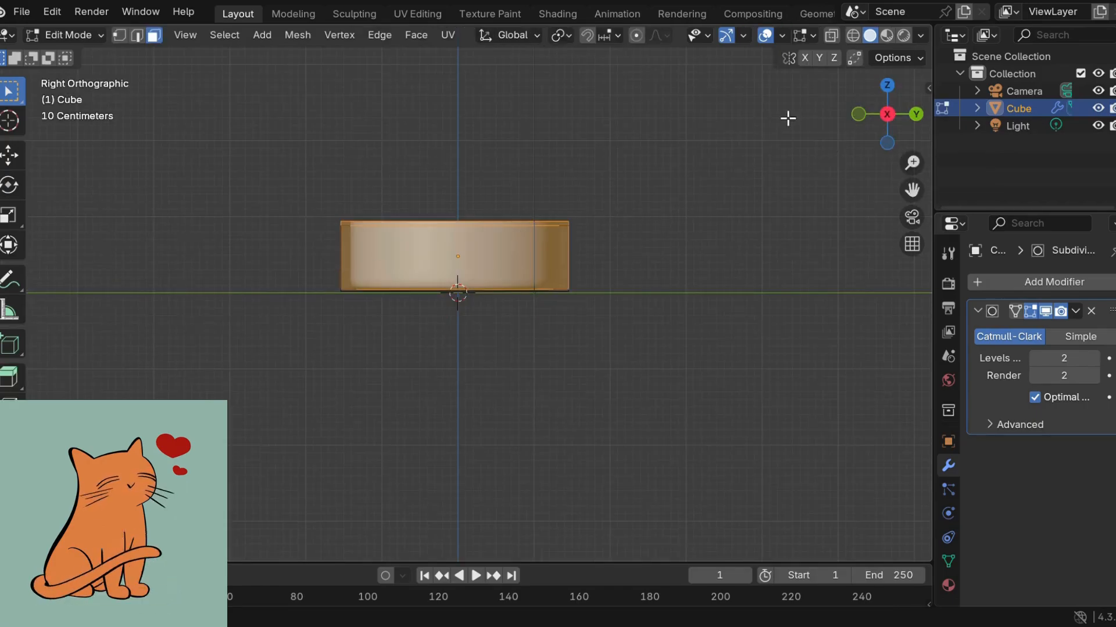
click(120, 36)
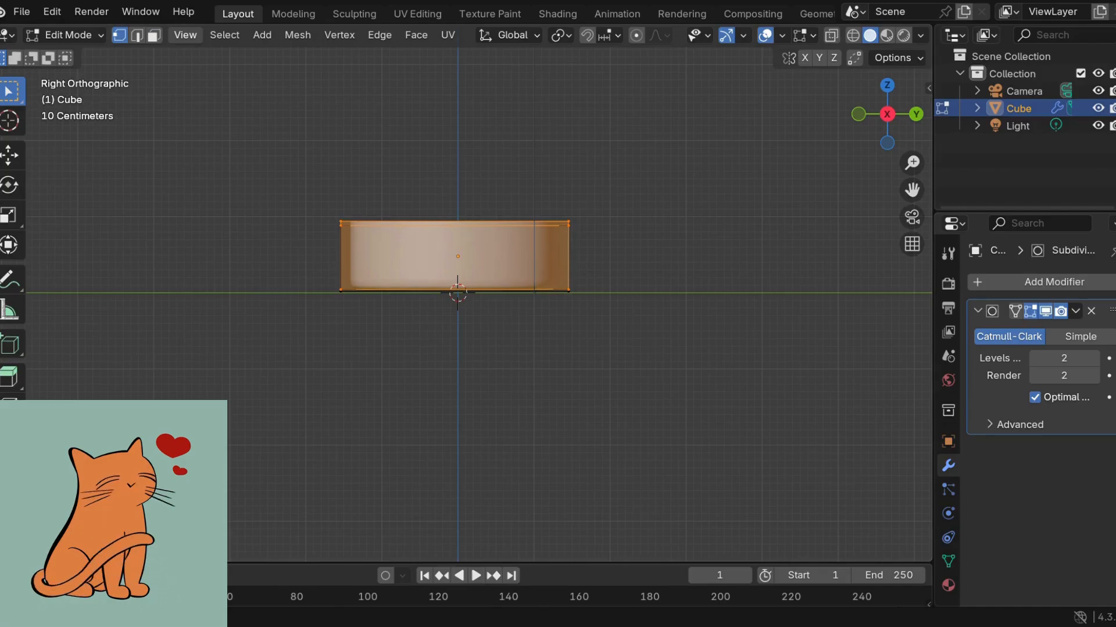
click(830, 35)
Try to extrude the bowl's two upper vertex rows upward by about 0.09 m.
drag(610, 191, 306, 257)
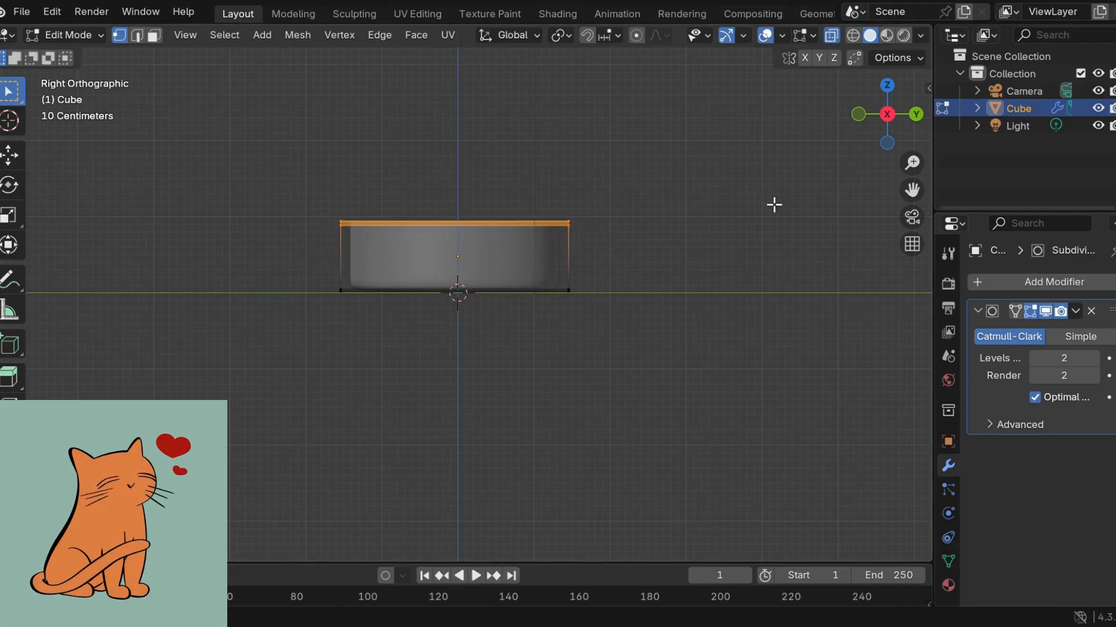
key(e)
key(z)
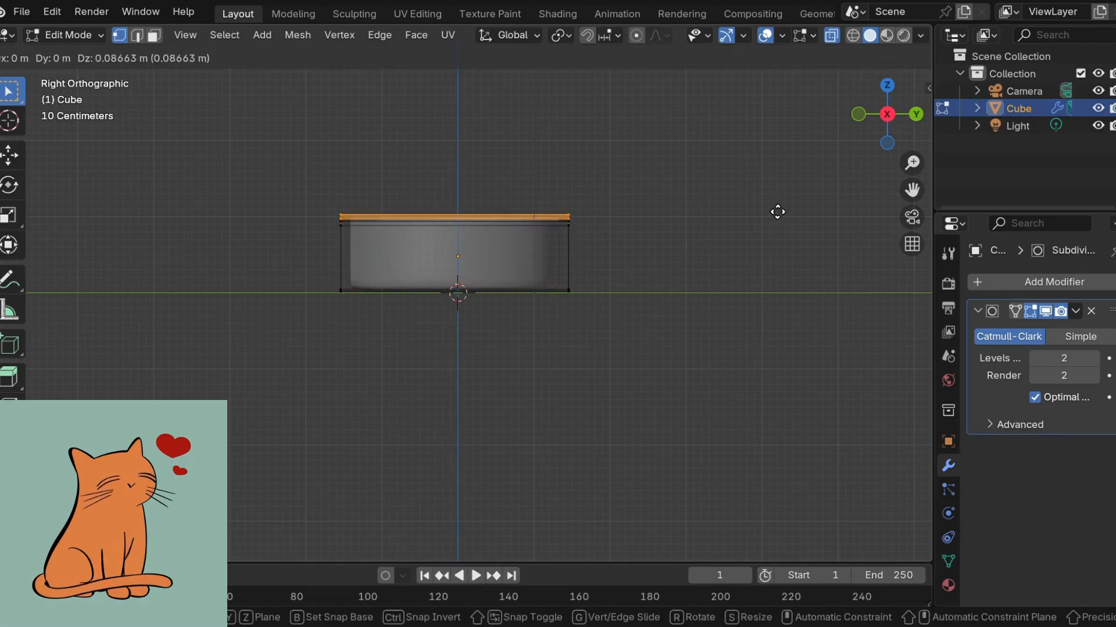
click(776, 212)
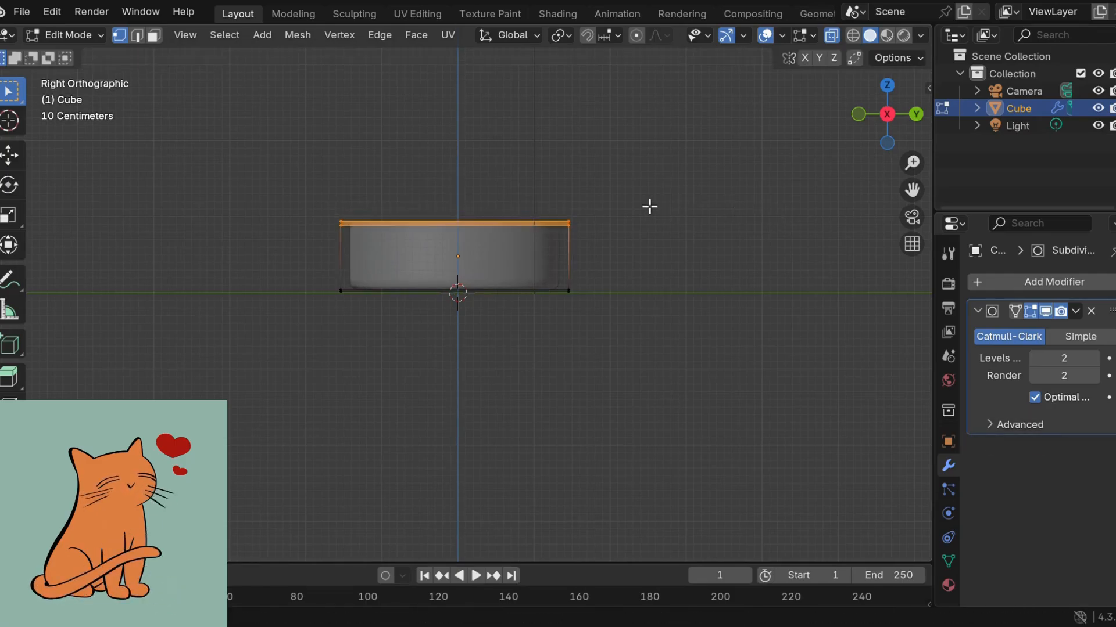
Extrude only the topmost rim of the bowl up about 0.05 m along Z and scale it inward to about 0.83.
drag(600, 208, 324, 230)
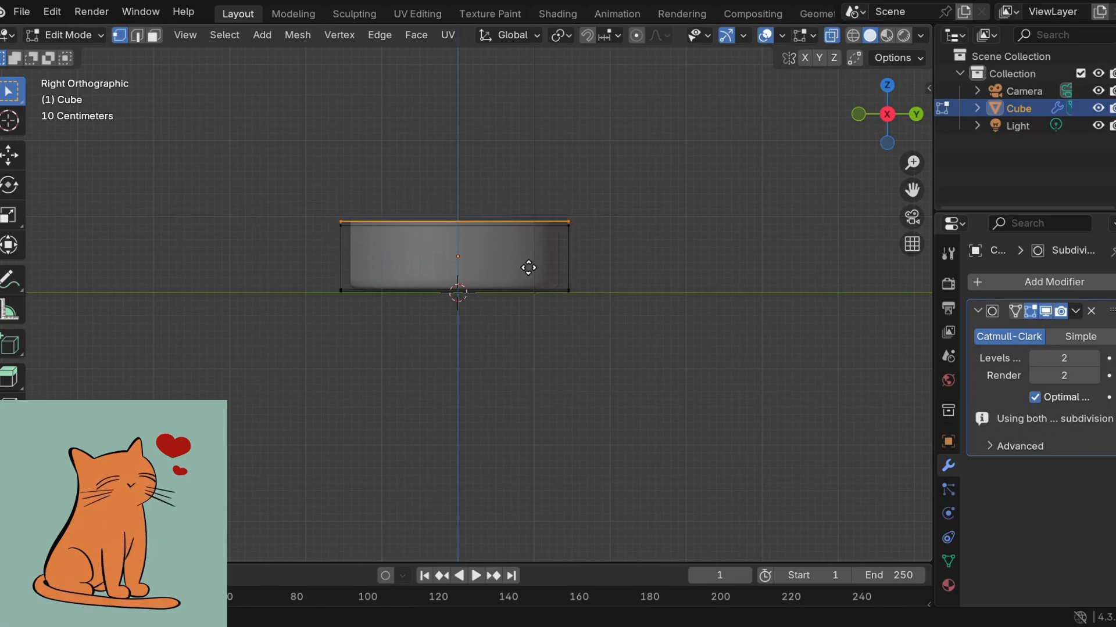
key(g)
key(z)
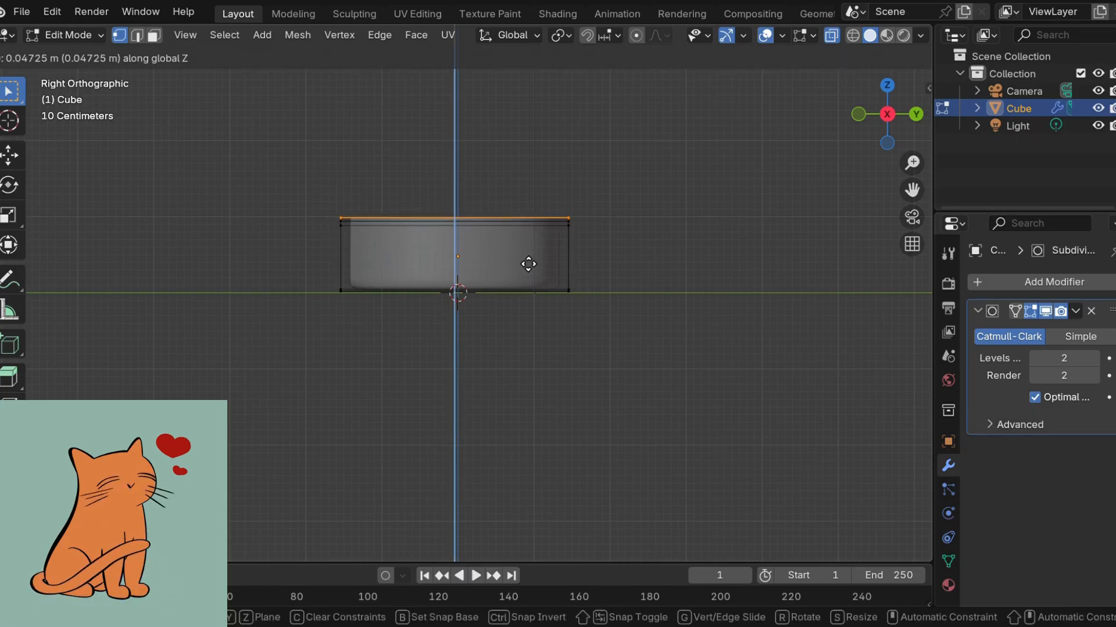
click(527, 263)
key(s)
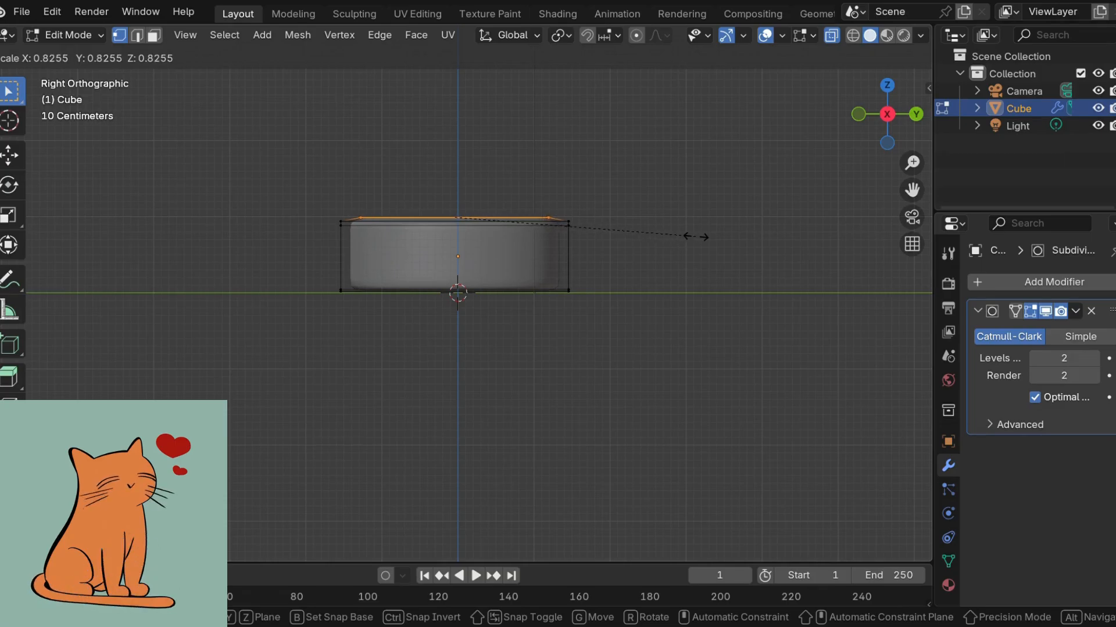
click(702, 244)
Try to extrude the scaled-in rim freely upward by about 0.1 m without an axis constraint.
key(g)
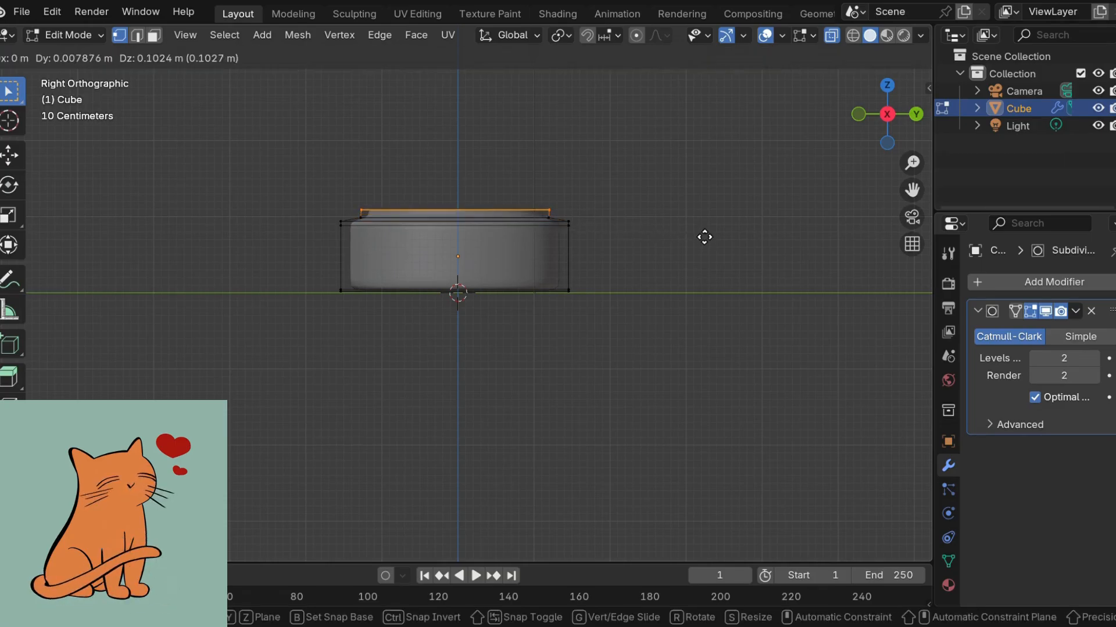
click(703, 236)
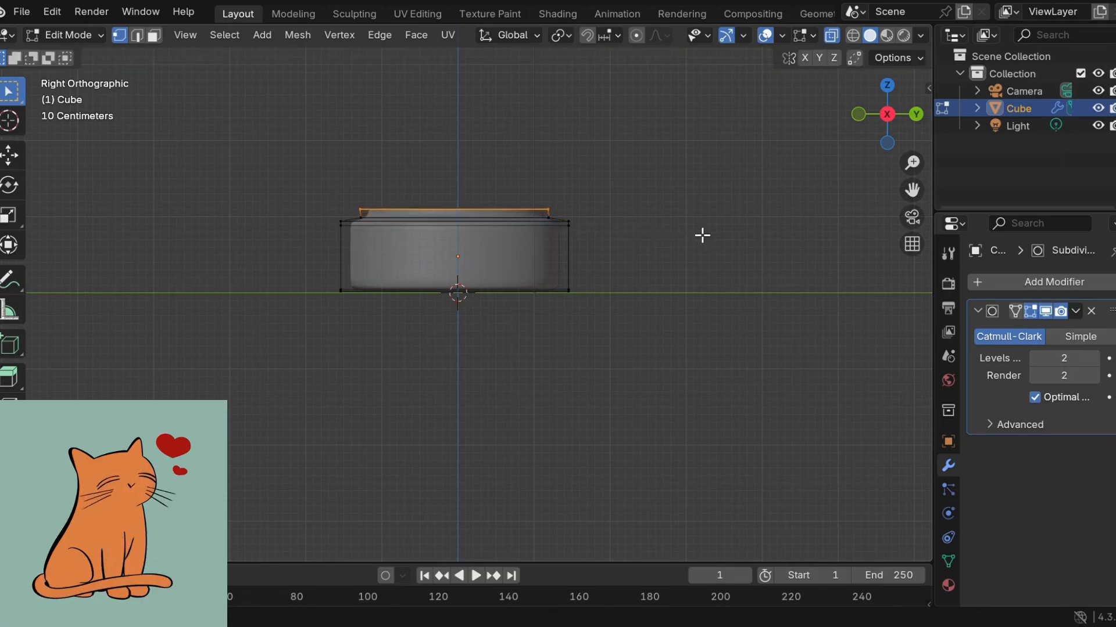
key(ctrl+z)
Extrude the inner rim slightly upward along Z and scale the new edge loop outward to form a flared lip.
key(g)
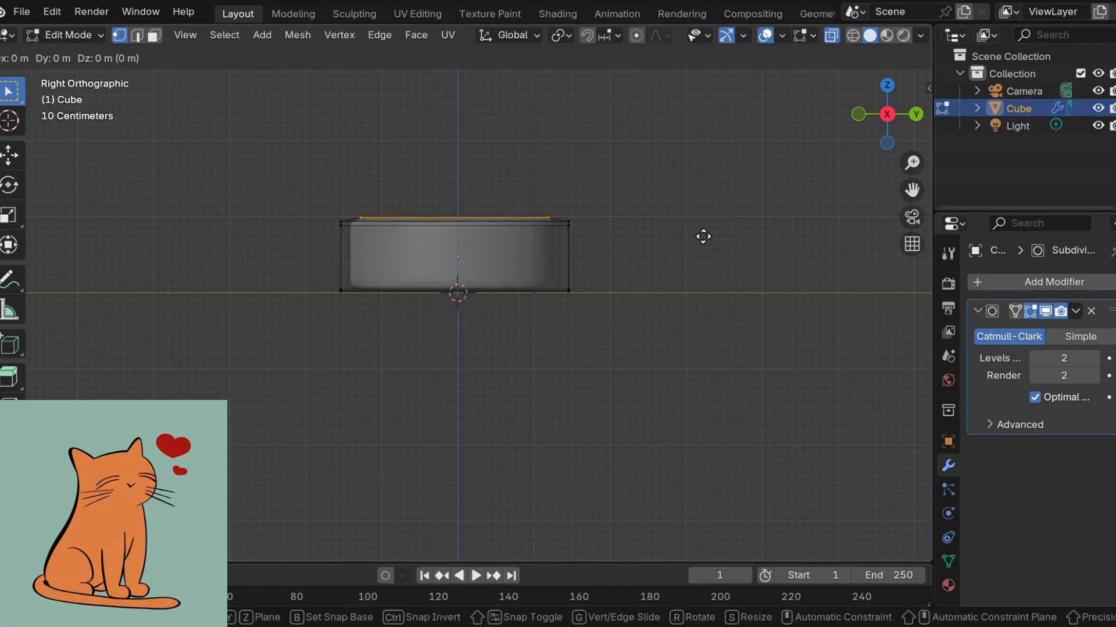
key(z)
click(703, 231)
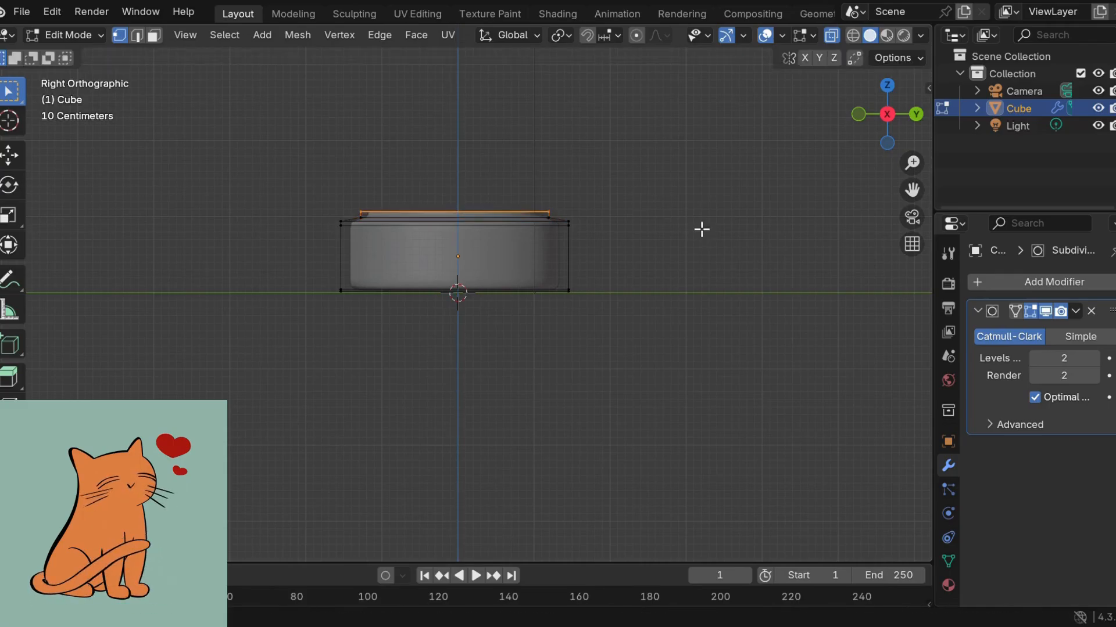
key(s)
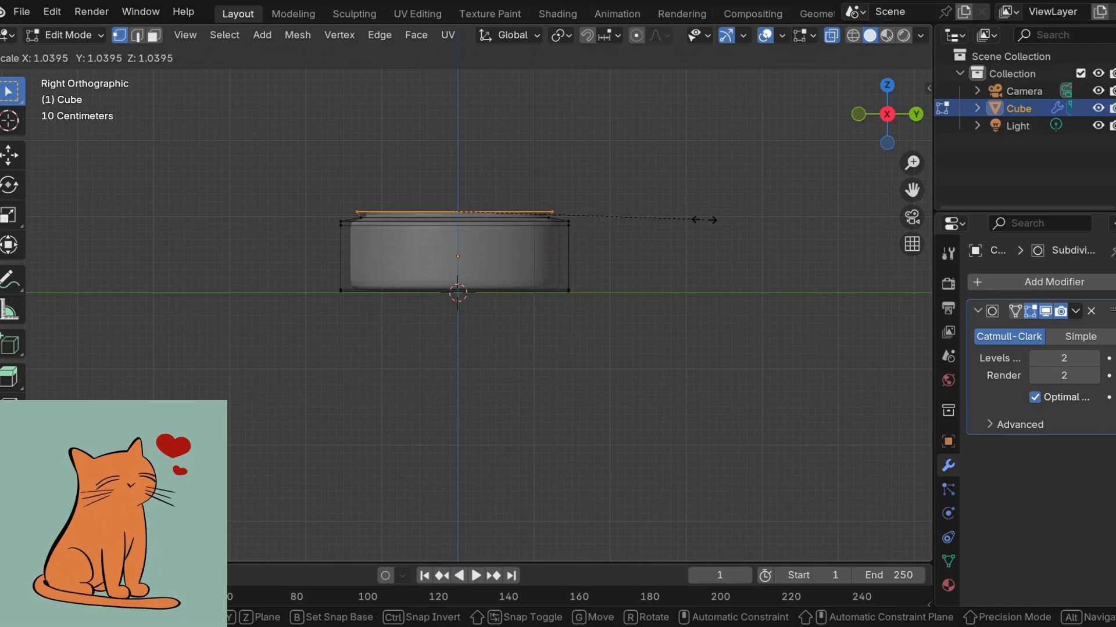
click(725, 226)
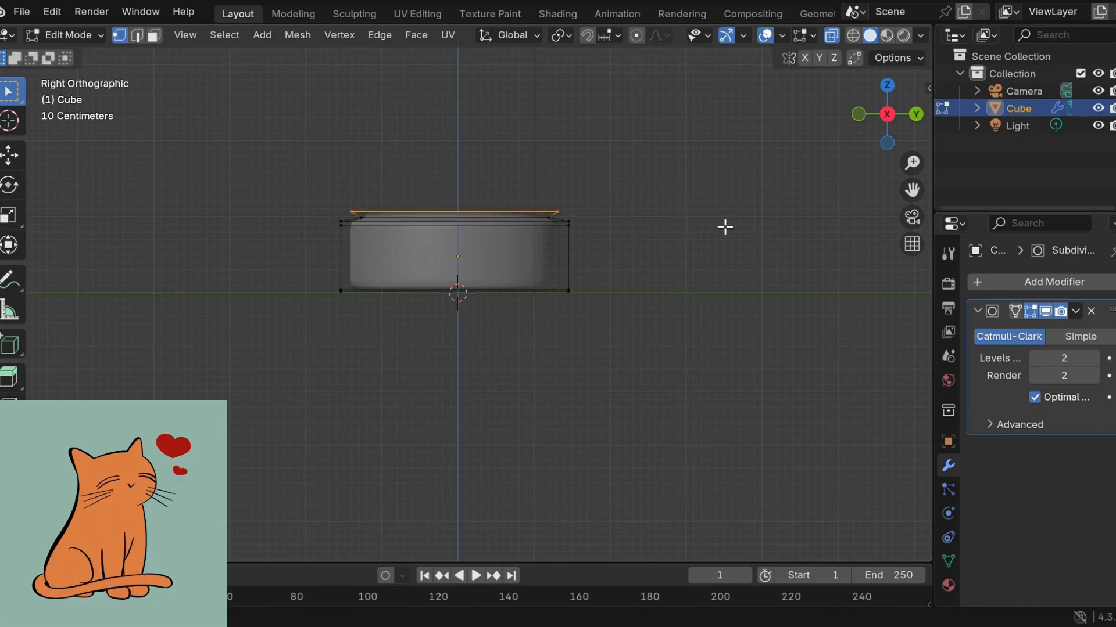
Extrude the top rim straight up along Z in several successive sections, the first about 0.12 m high.
key(g)
key(z)
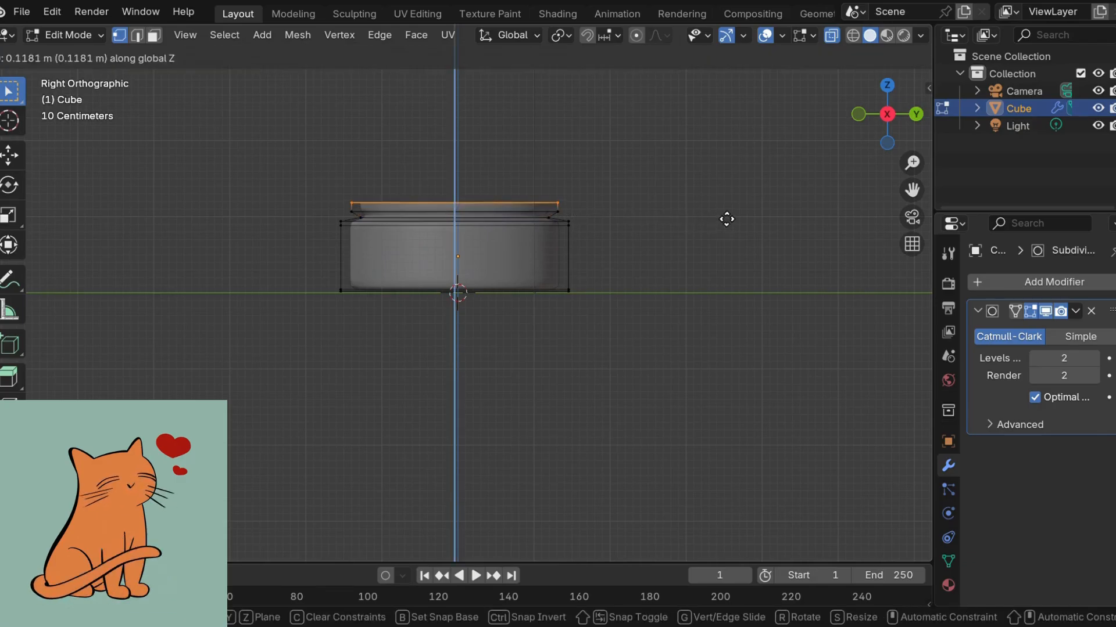
click(726, 220)
key(g)
key(z)
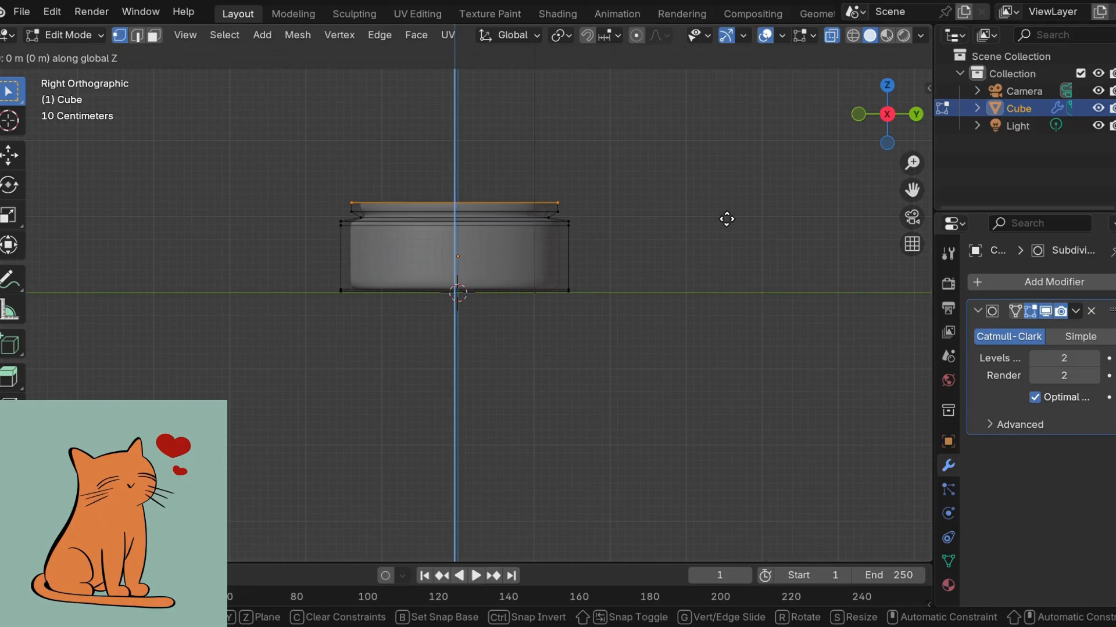
click(727, 206)
key(g)
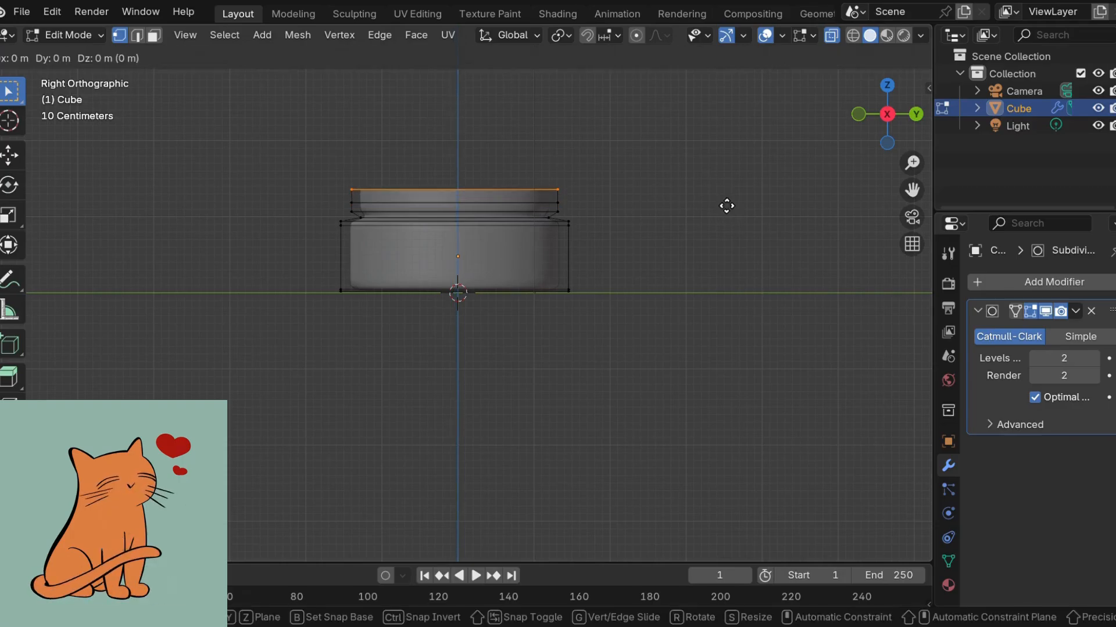
key(z)
click(725, 193)
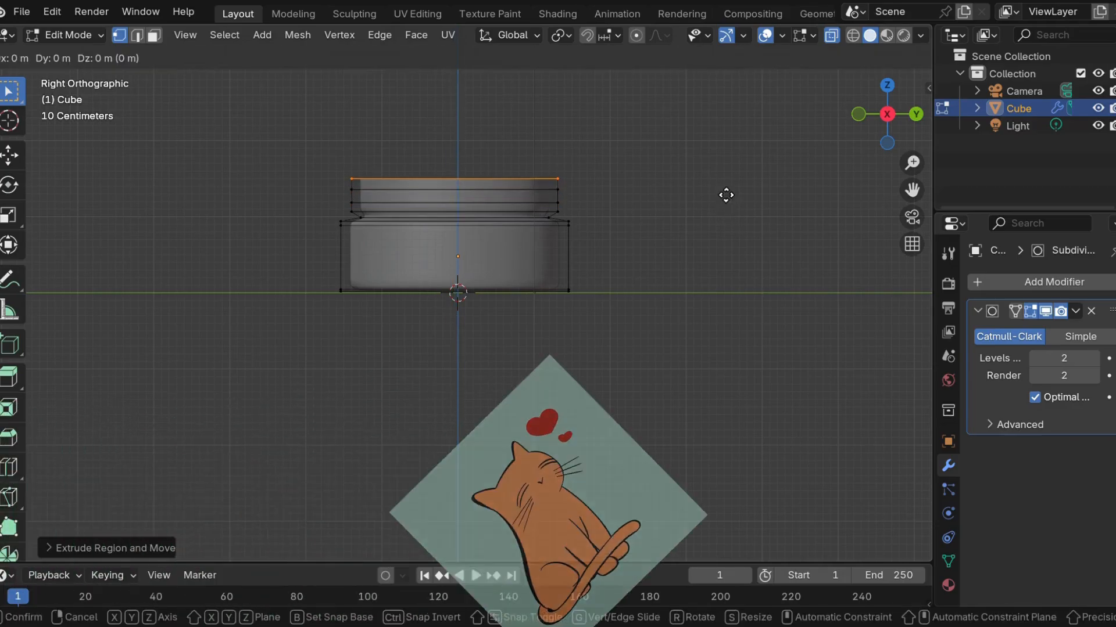
key(e)
key(z)
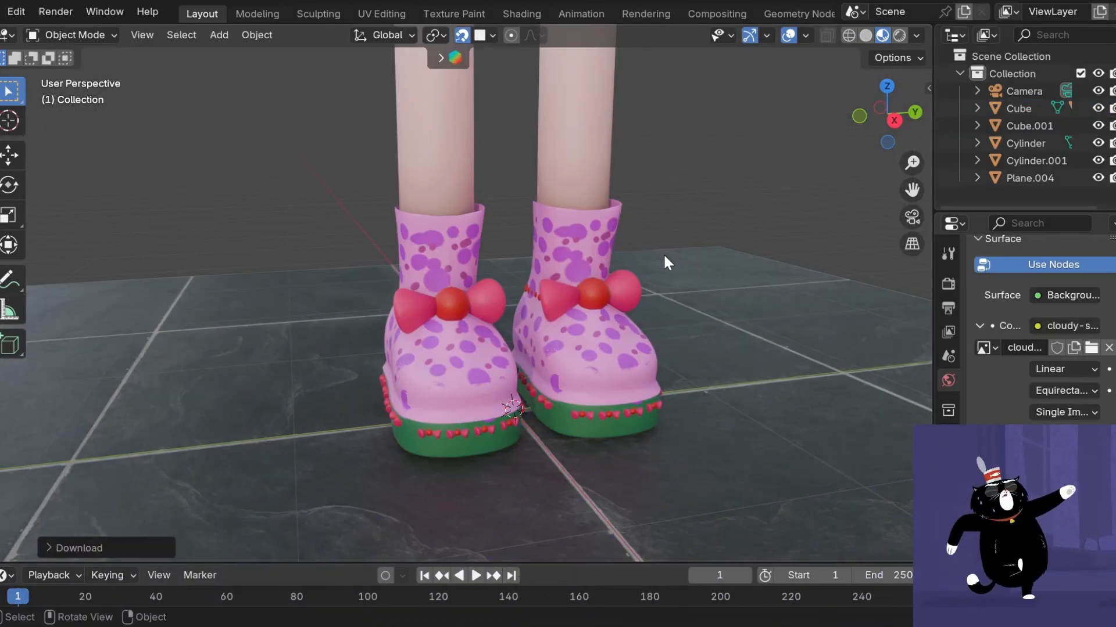
Switch the viewport to Rendered shading and inspect the finished polka-dot boots from behind and from the front.
middle_drag(663, 253, 408, 278)
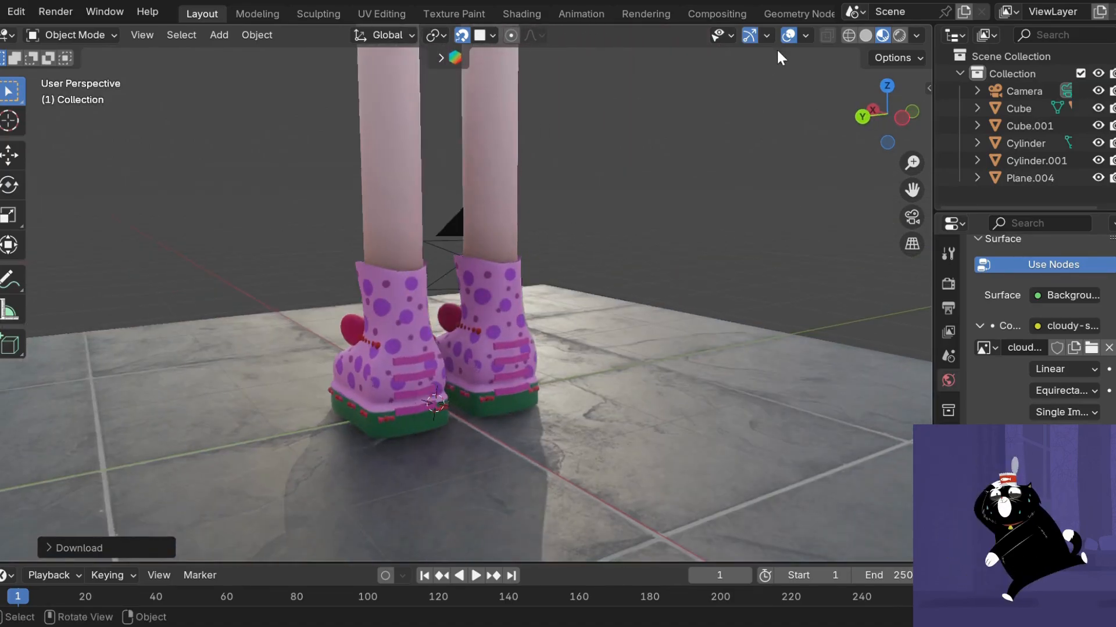
click(899, 36)
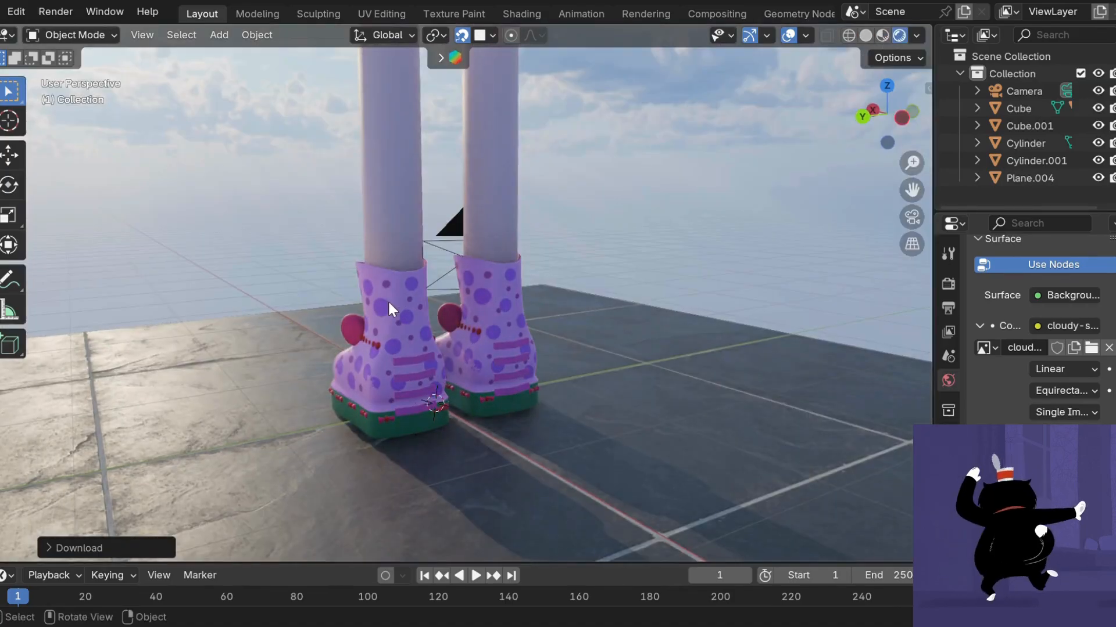
middle_drag(355, 355, 540, 334)
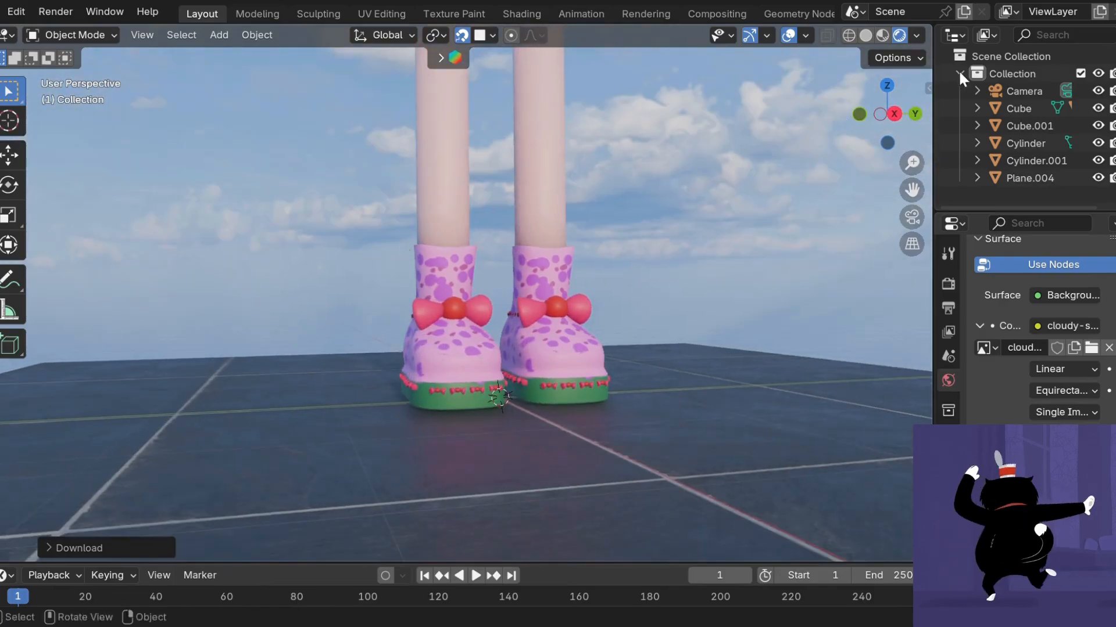